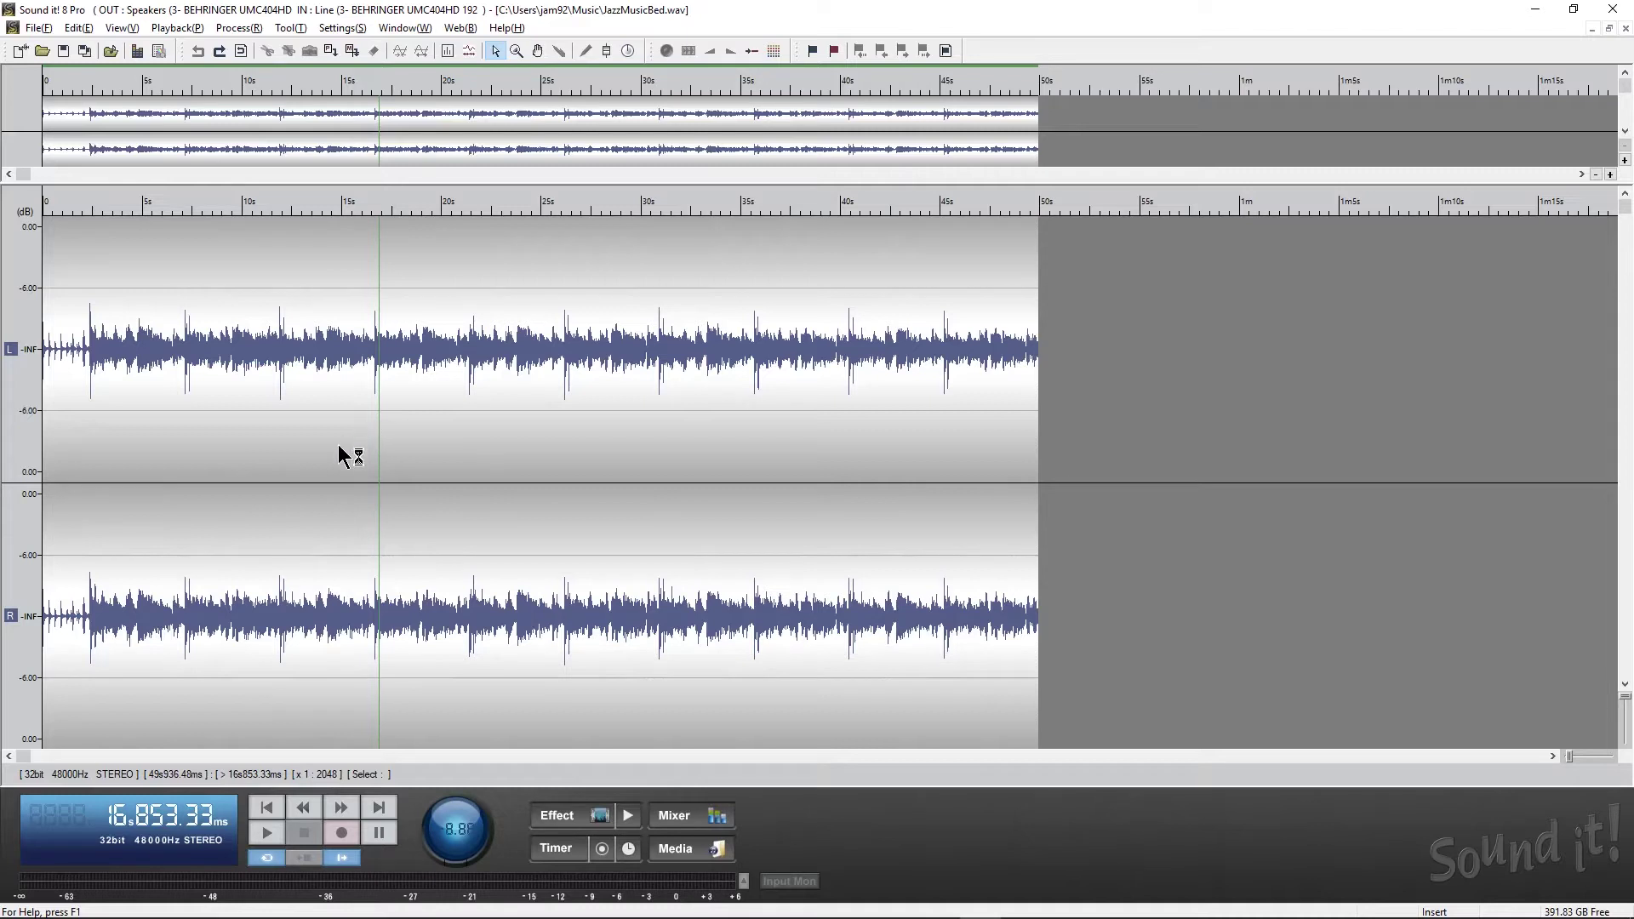
# - Look through the Process menu items, then dismiss the menu to return to the JazzMusicBed.wav waveform
pyautogui.click(236, 28)
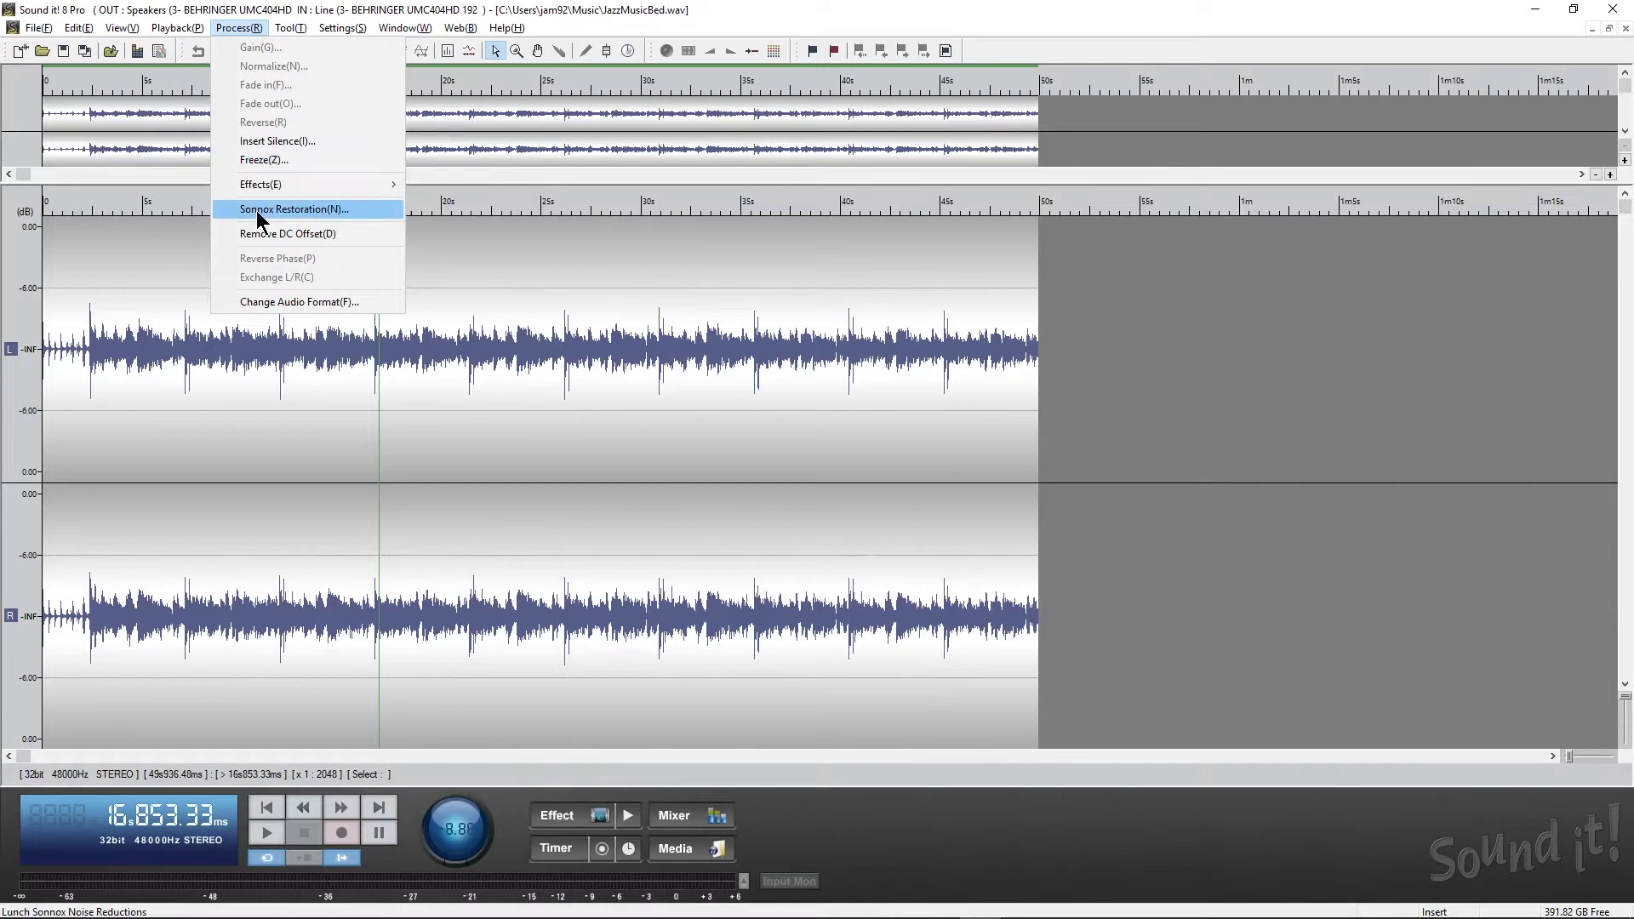
pyautogui.moveTo(264, 188)
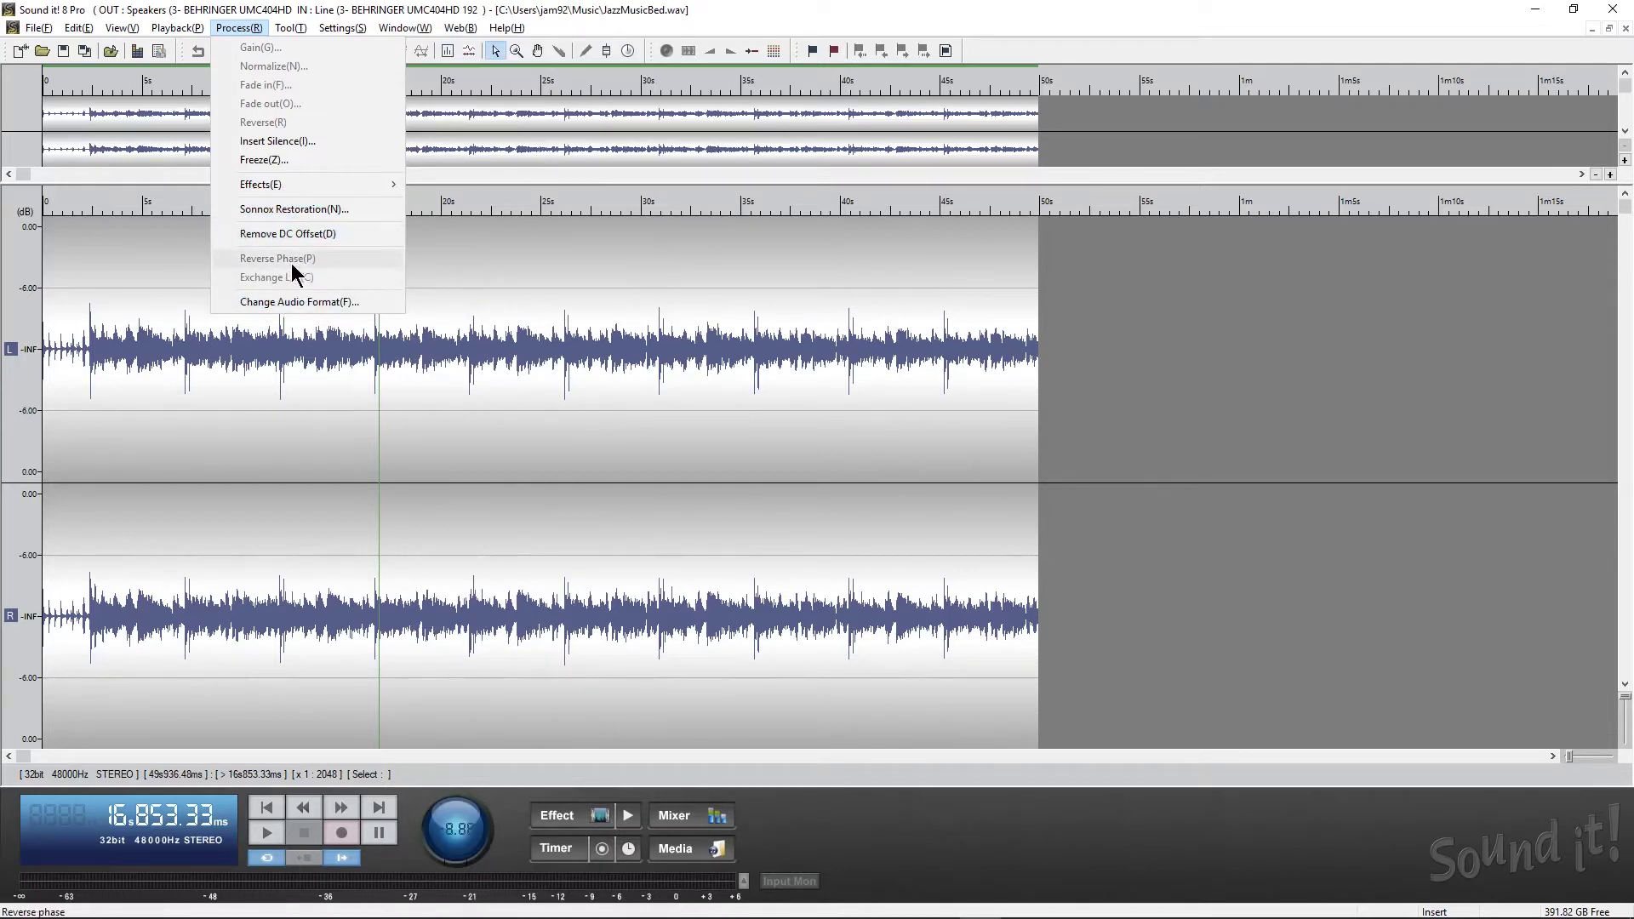
pyautogui.click(296, 317)
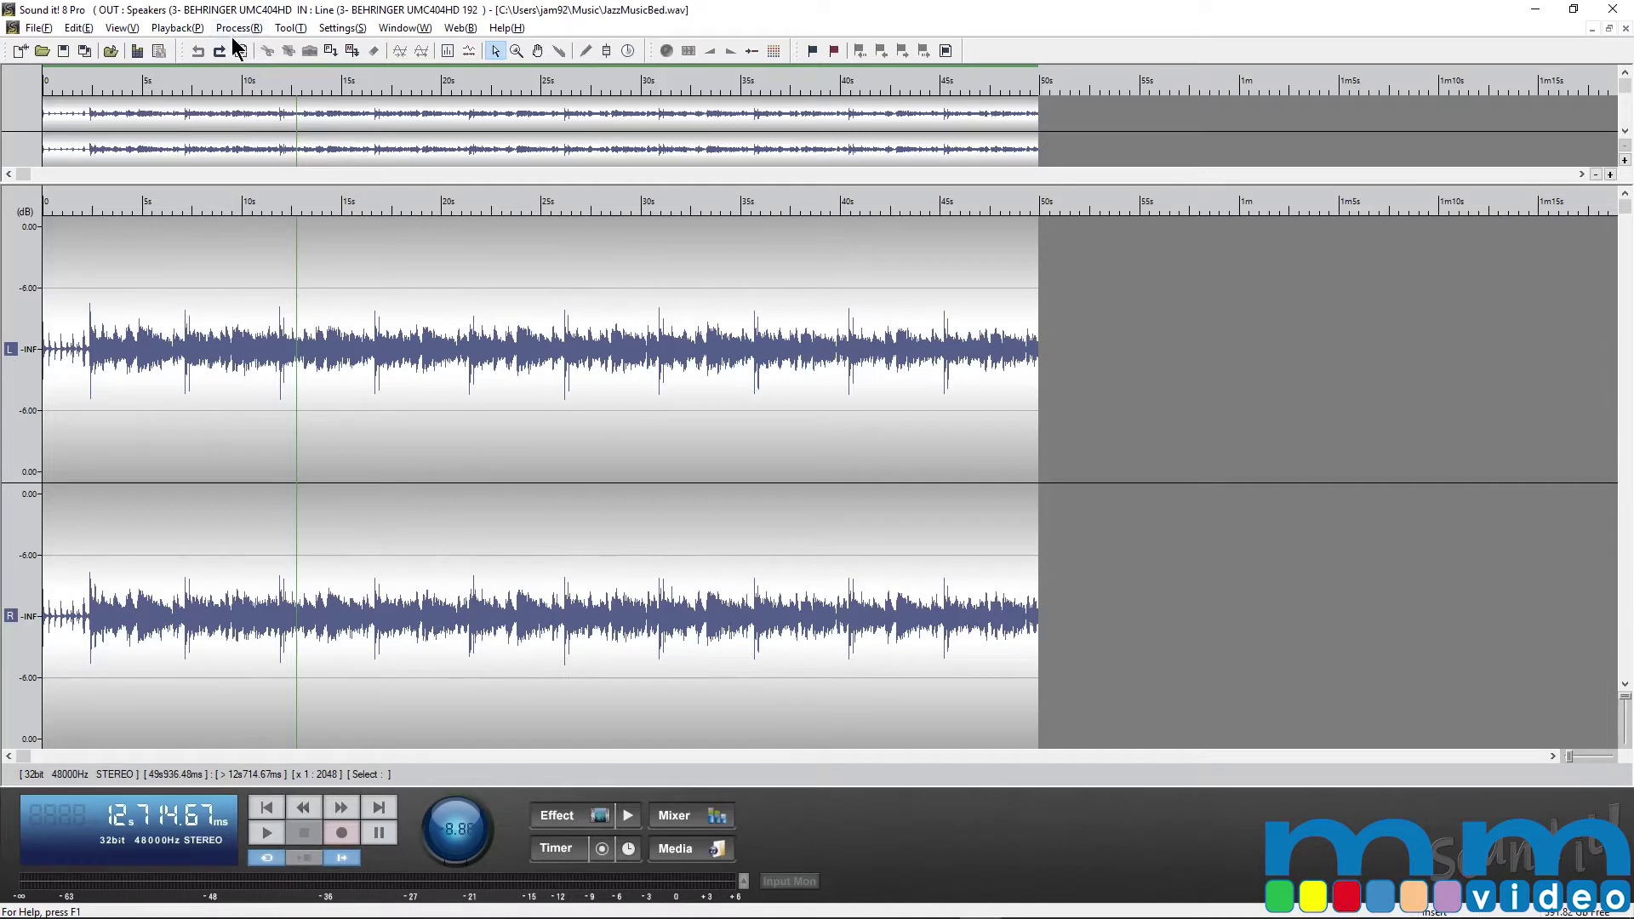
# - Move to the start of the file and insert 2 seconds of silence there
pyautogui.click(231, 29)
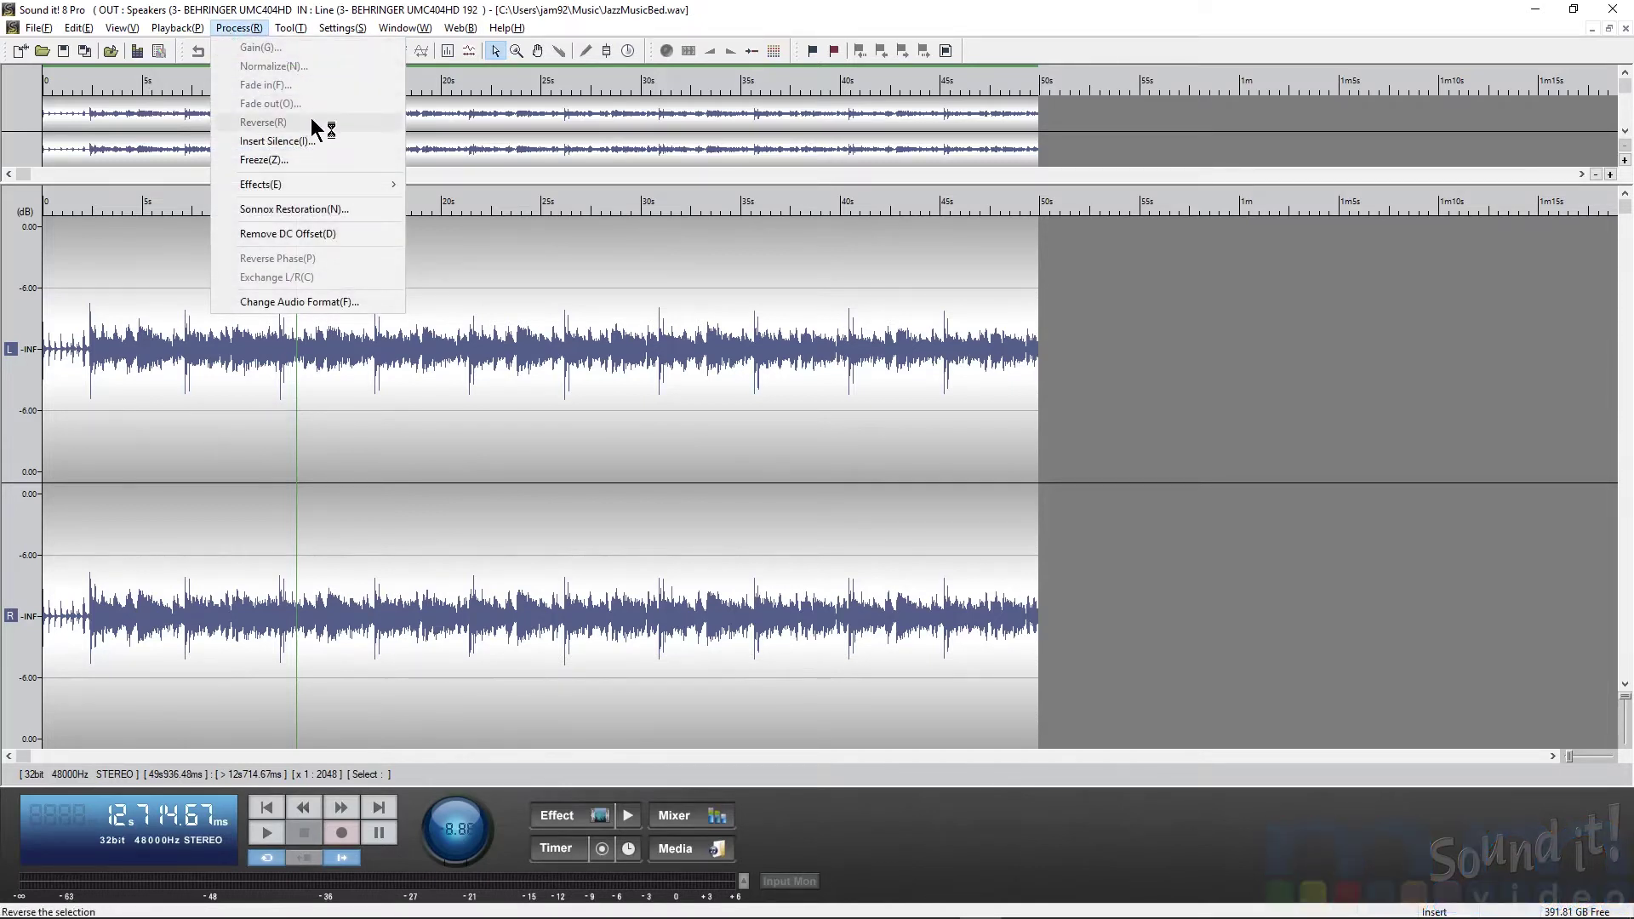
pyautogui.click(333, 599)
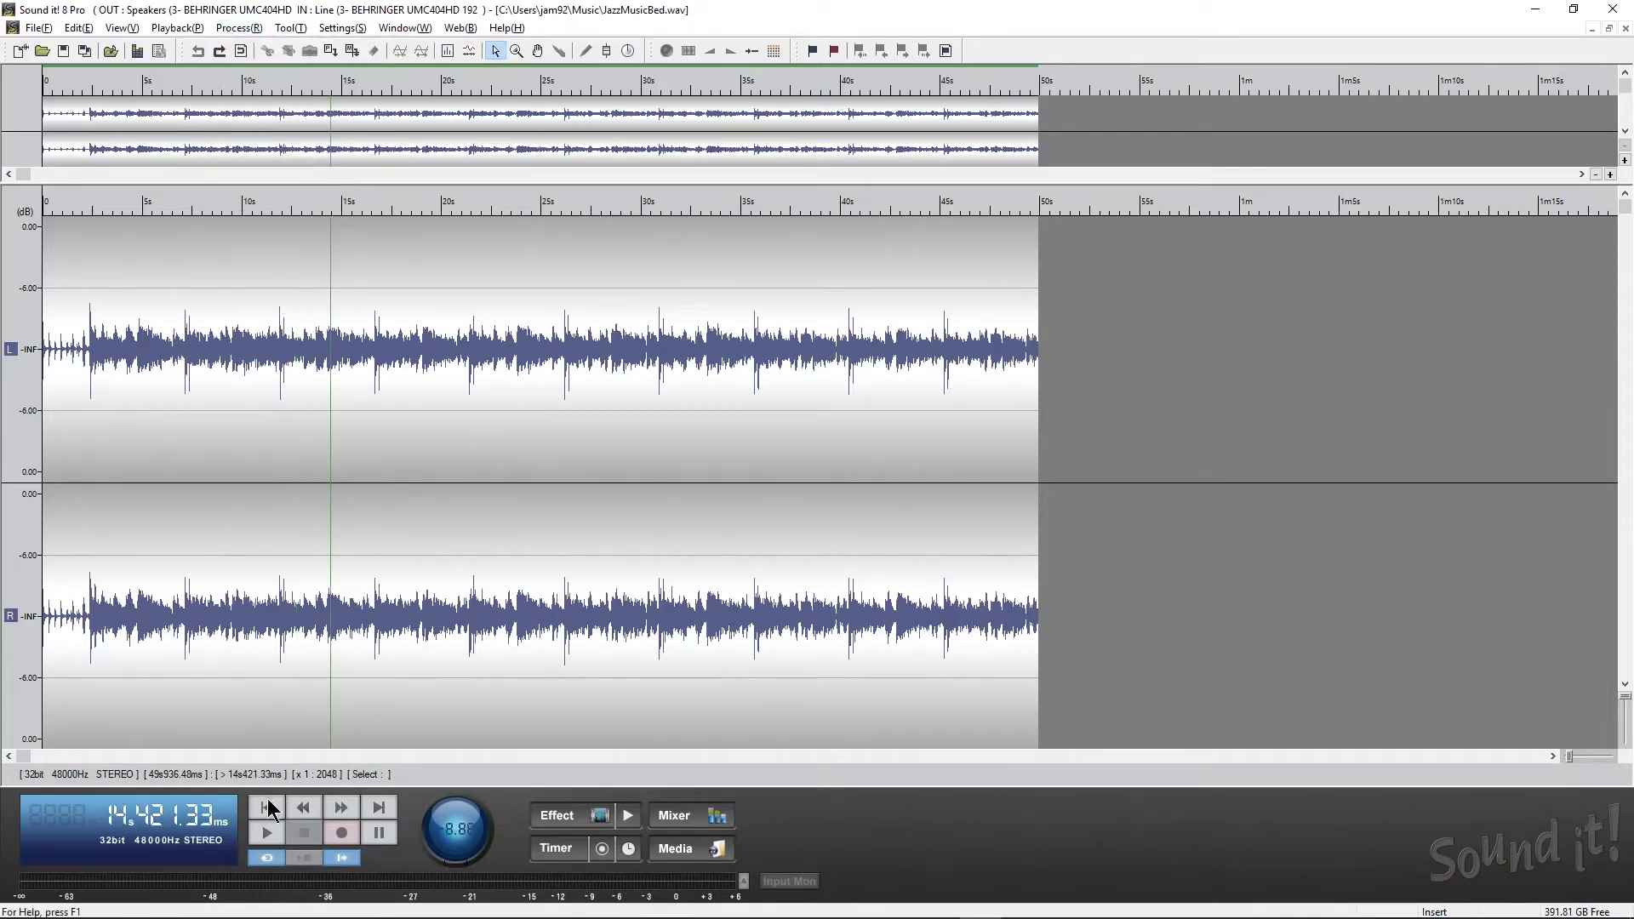
pyautogui.click(267, 807)
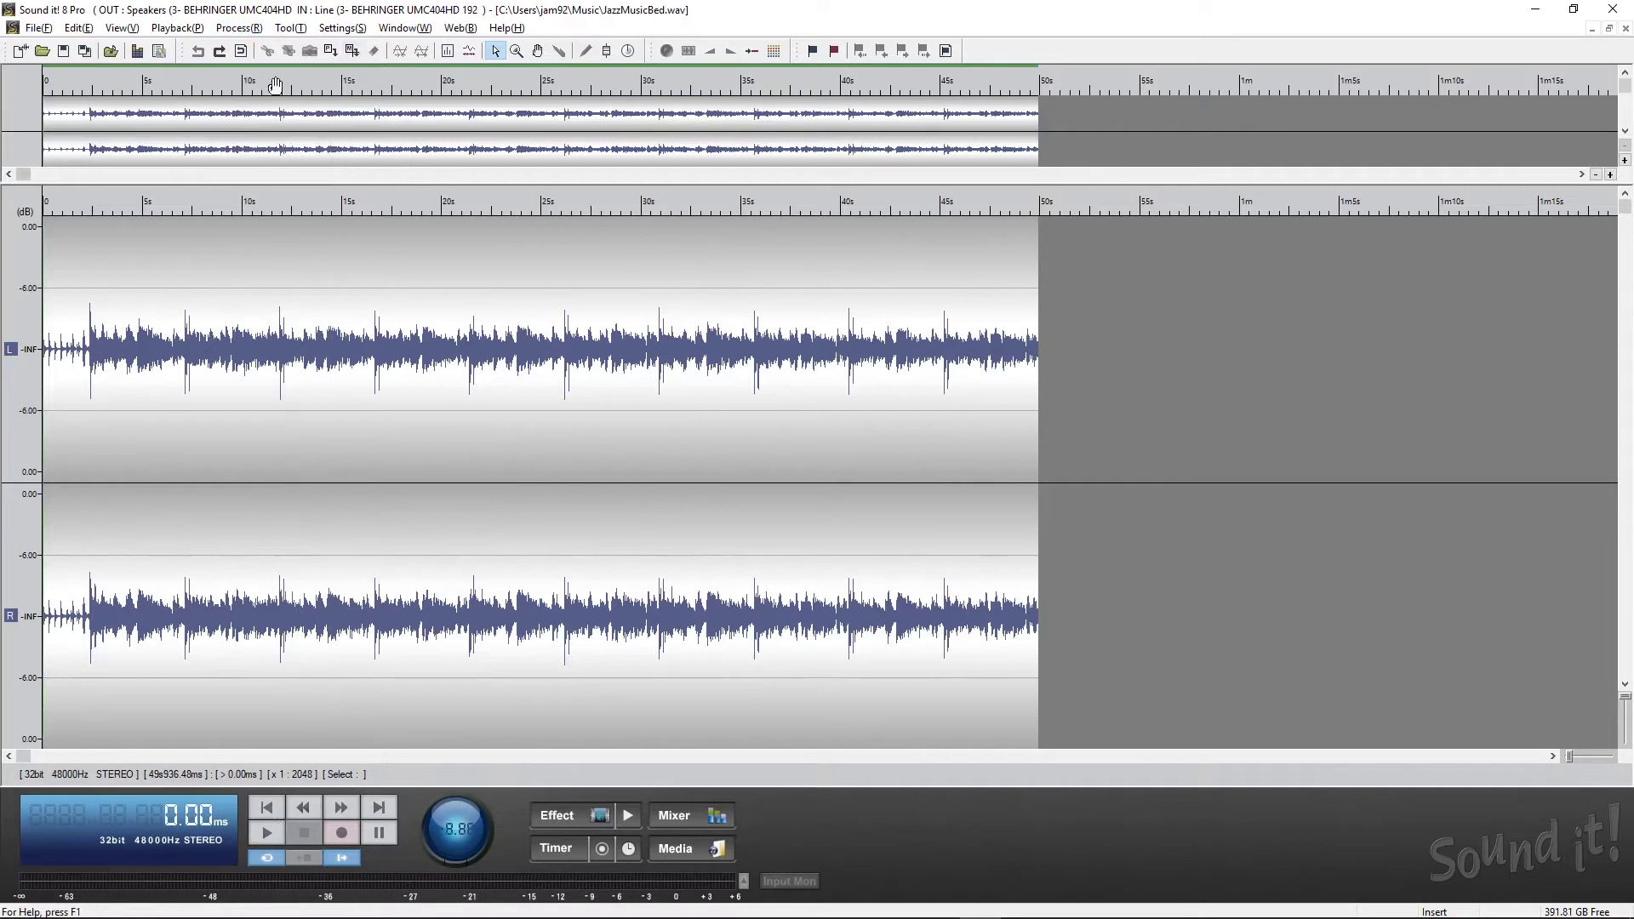
pyautogui.click(239, 28)
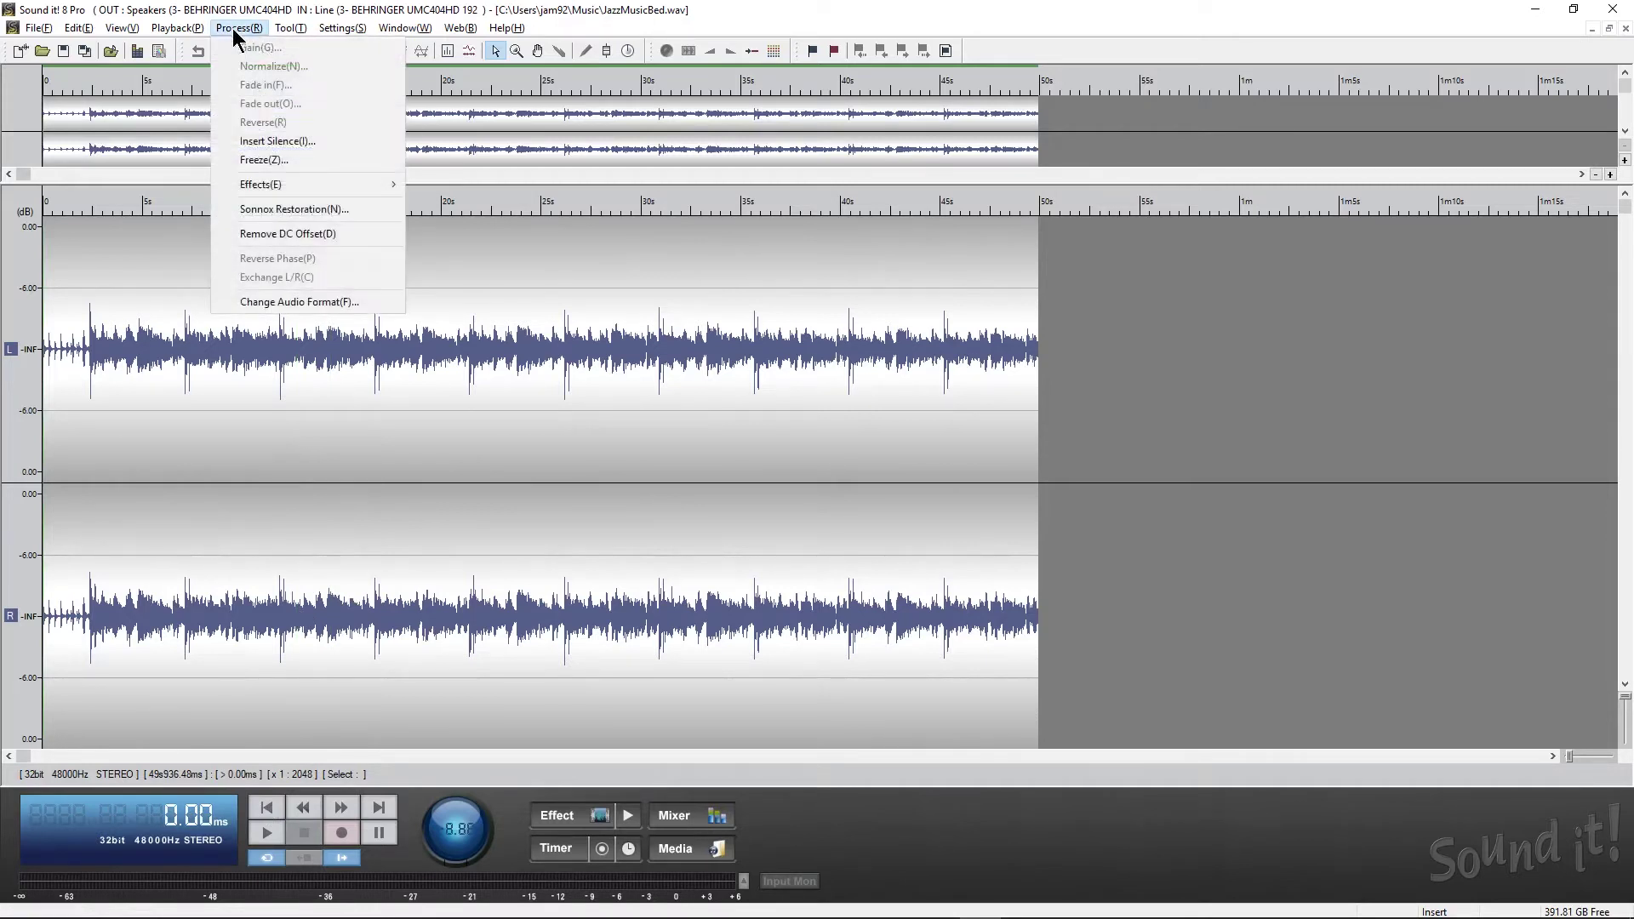
pyautogui.click(292, 142)
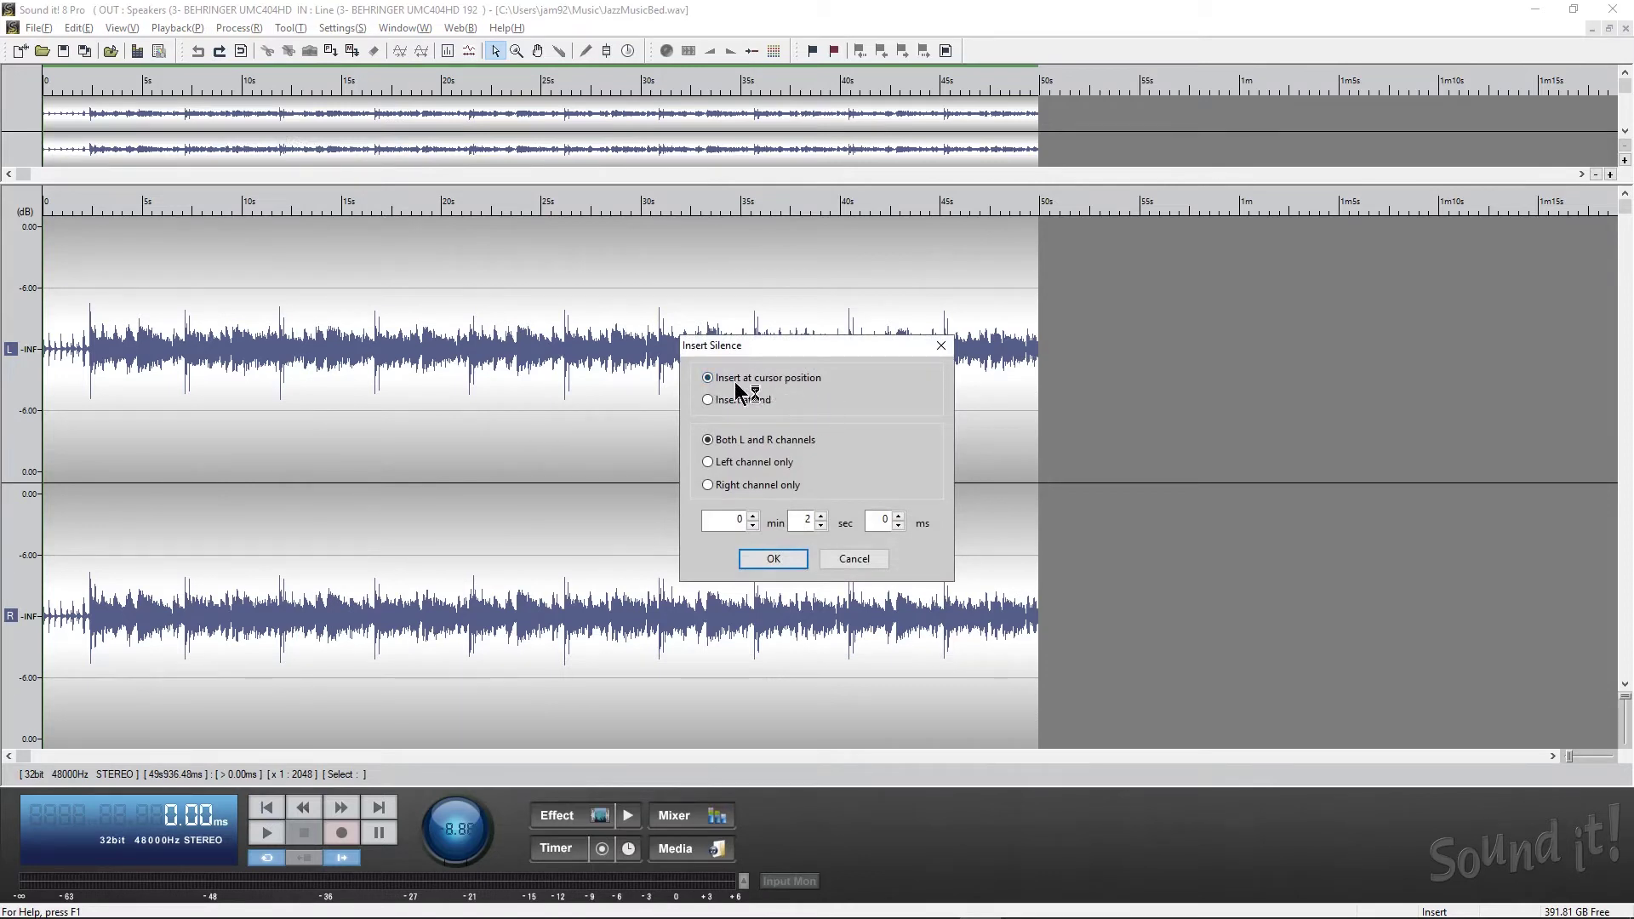
pyautogui.doubleClick(800, 523)
pyautogui.click(773, 559)
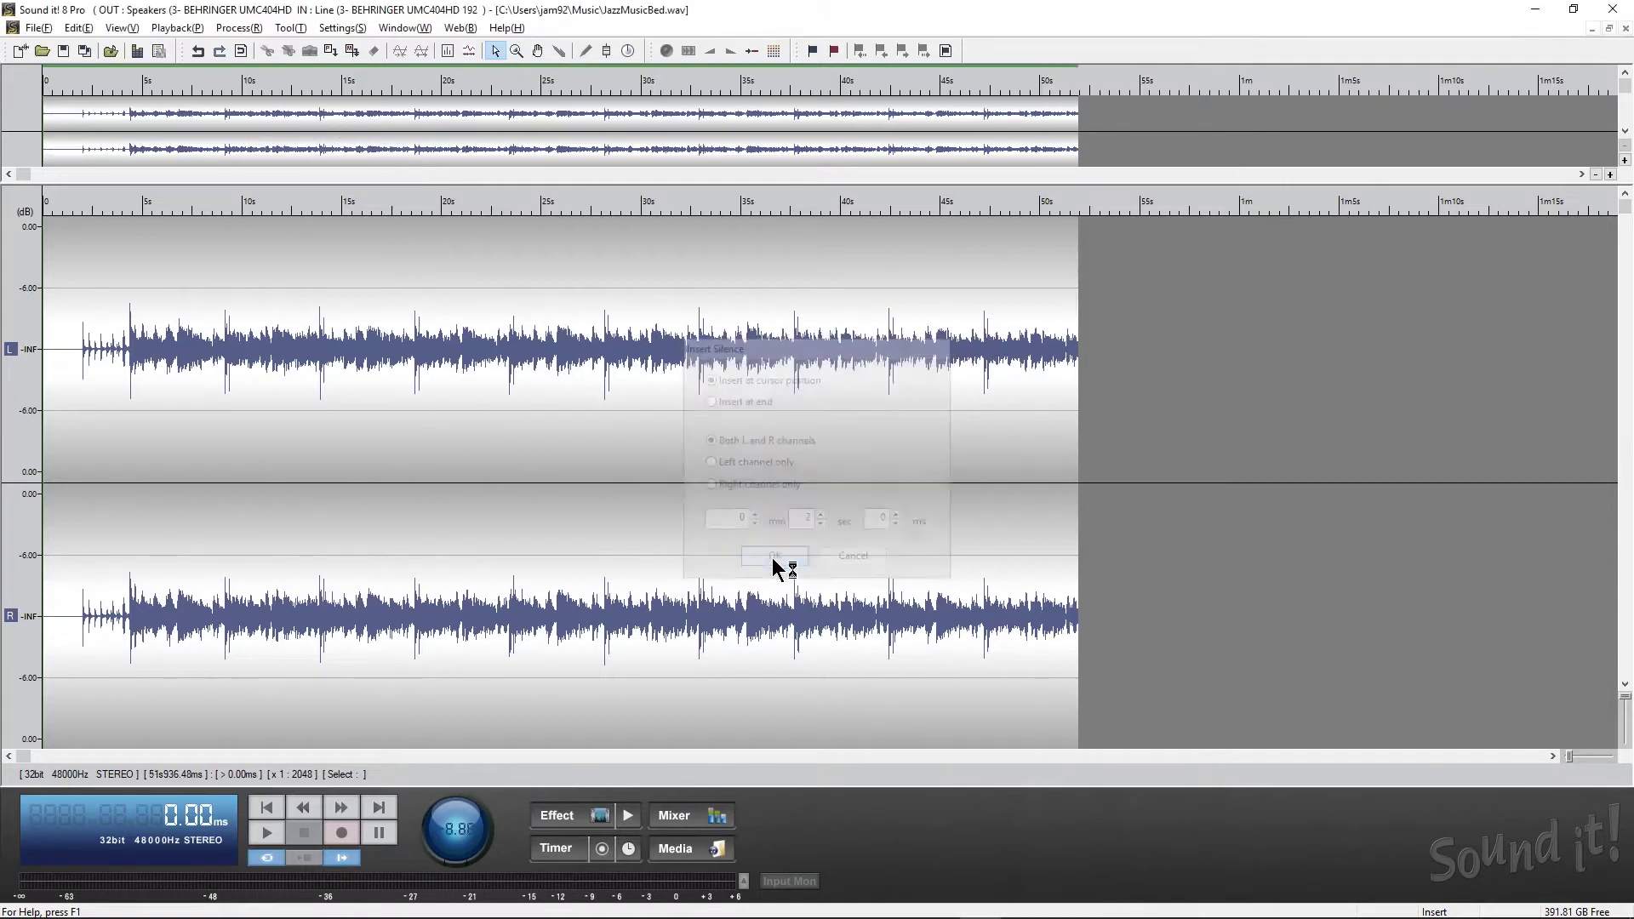
# - Insert 5 seconds of silence at the end of the file
pyautogui.click(239, 28)
pyautogui.click(289, 141)
pyautogui.click(711, 401)
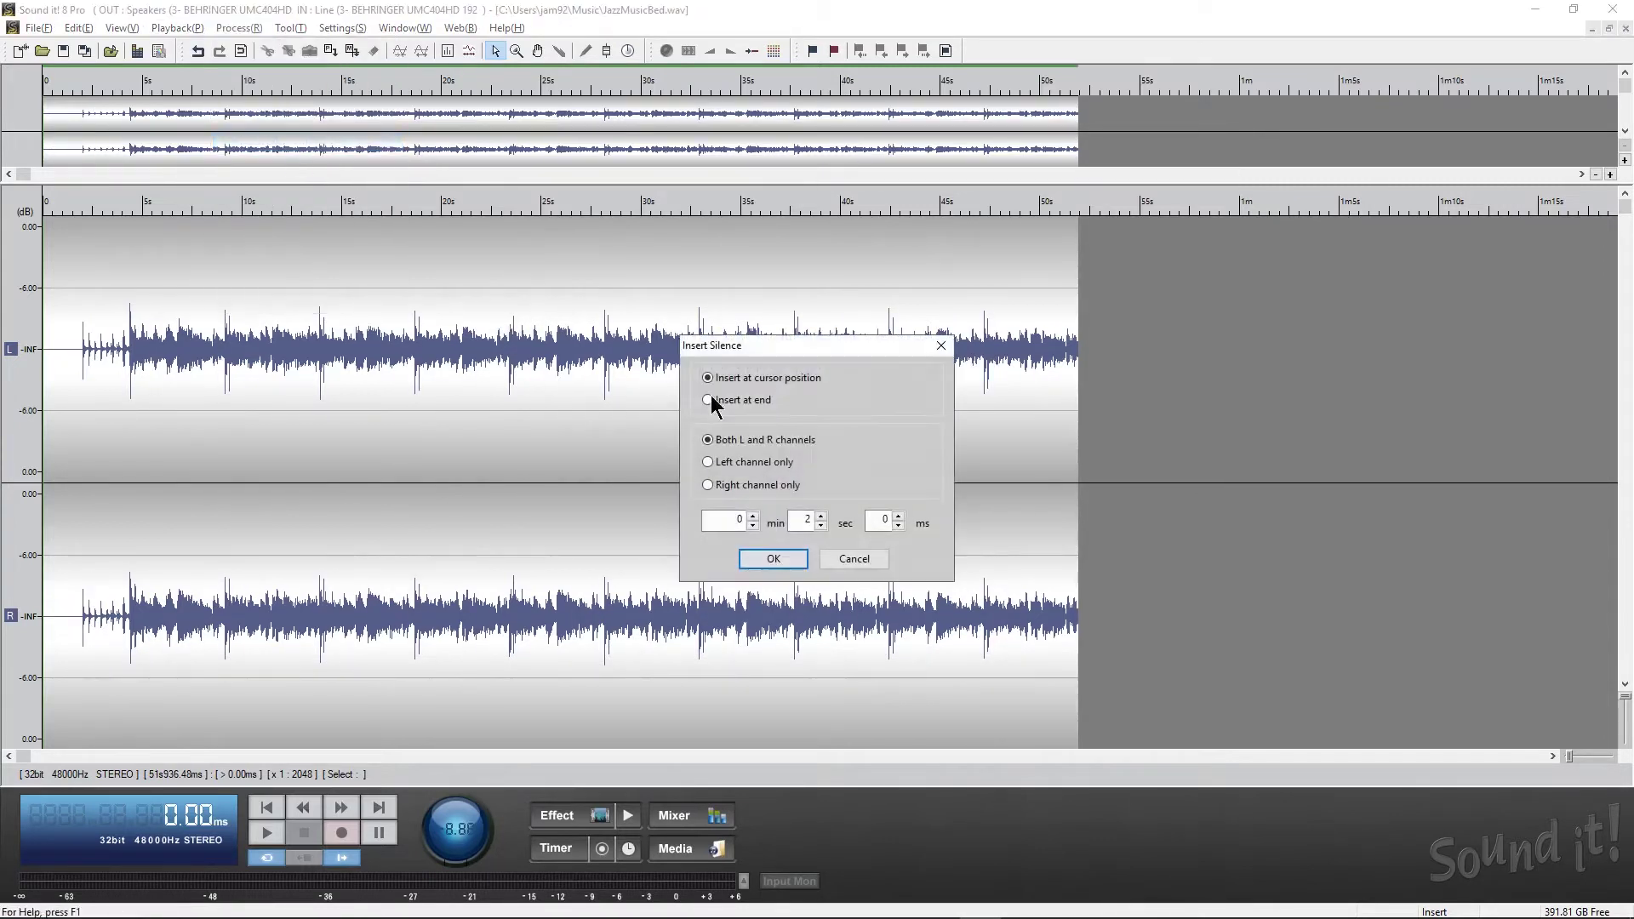
pyautogui.doubleClick(803, 521)
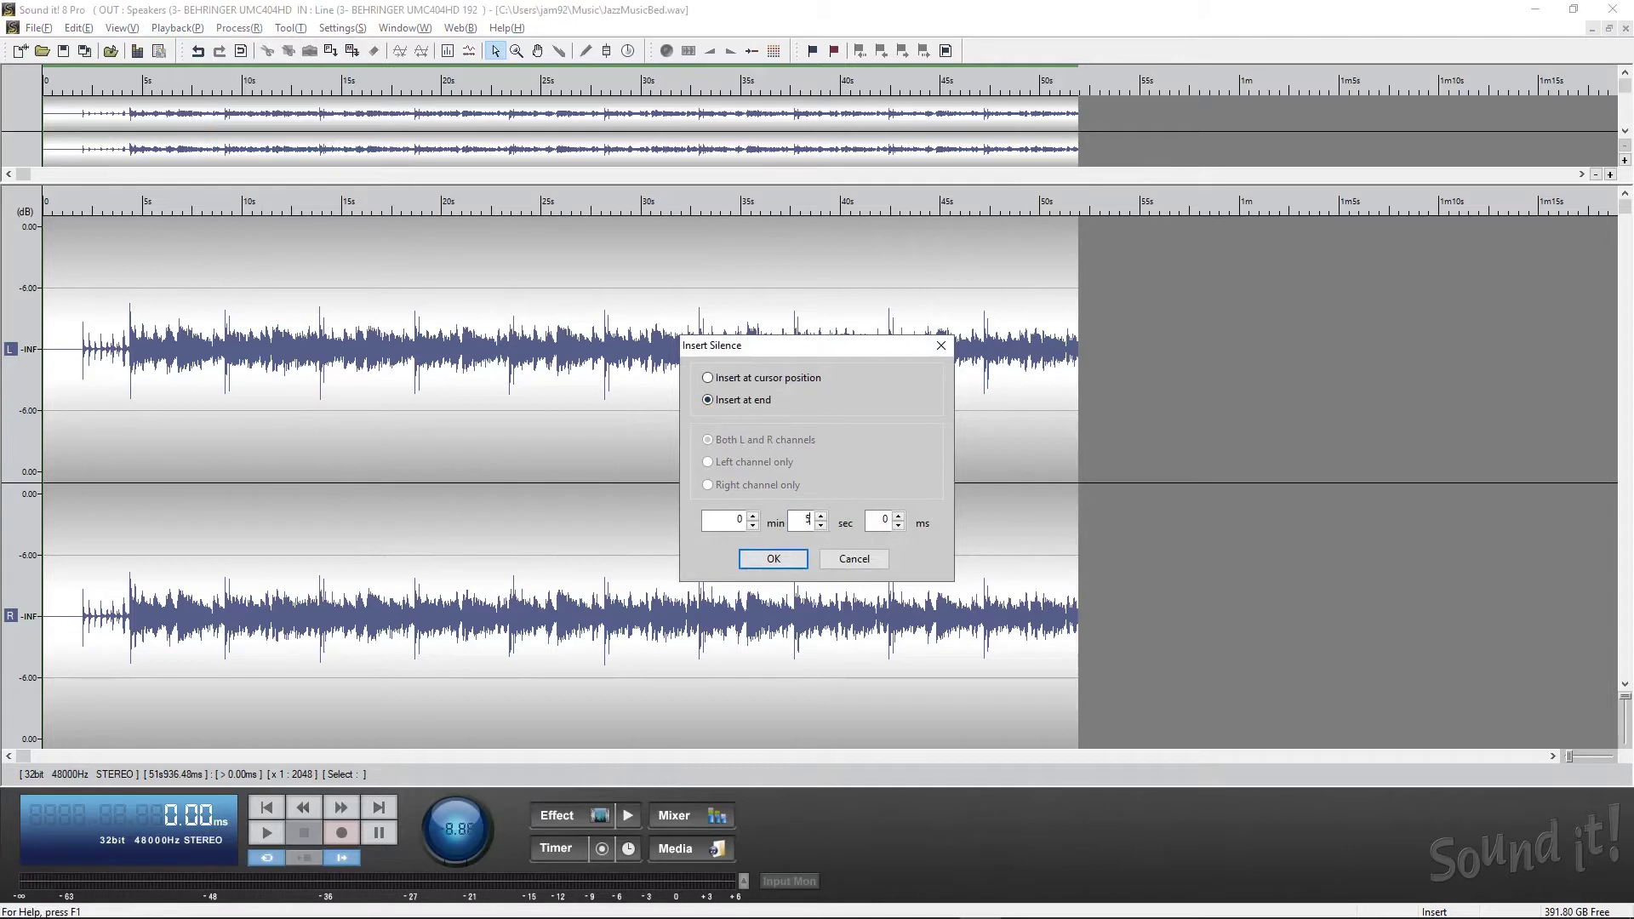
pyautogui.click(767, 562)
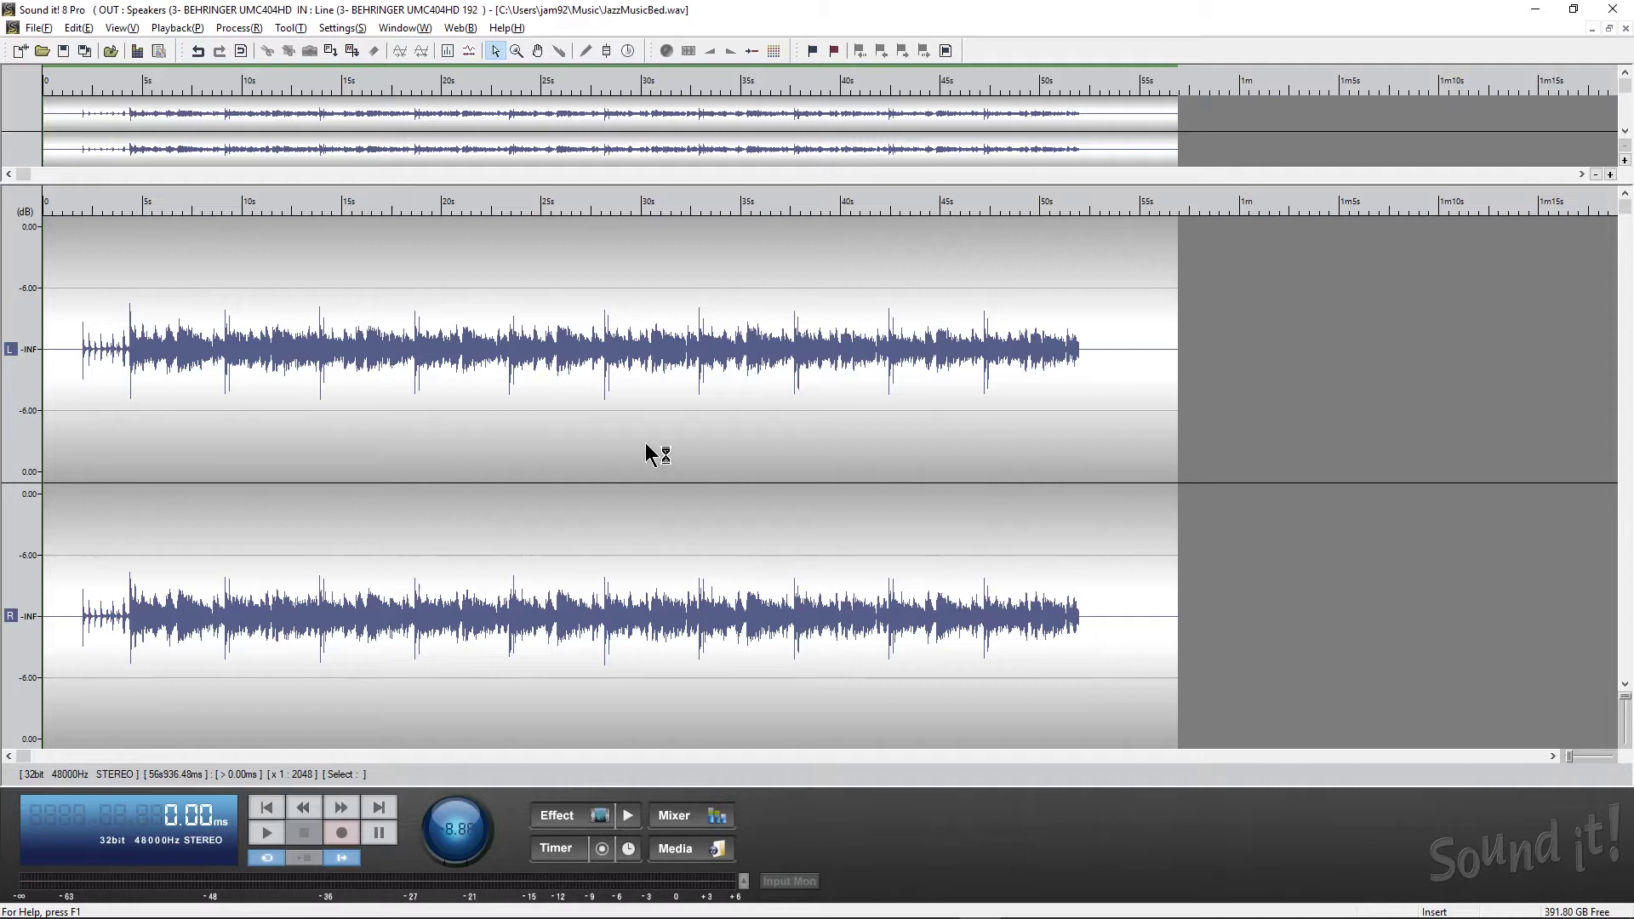
pyautogui.click(127, 421)
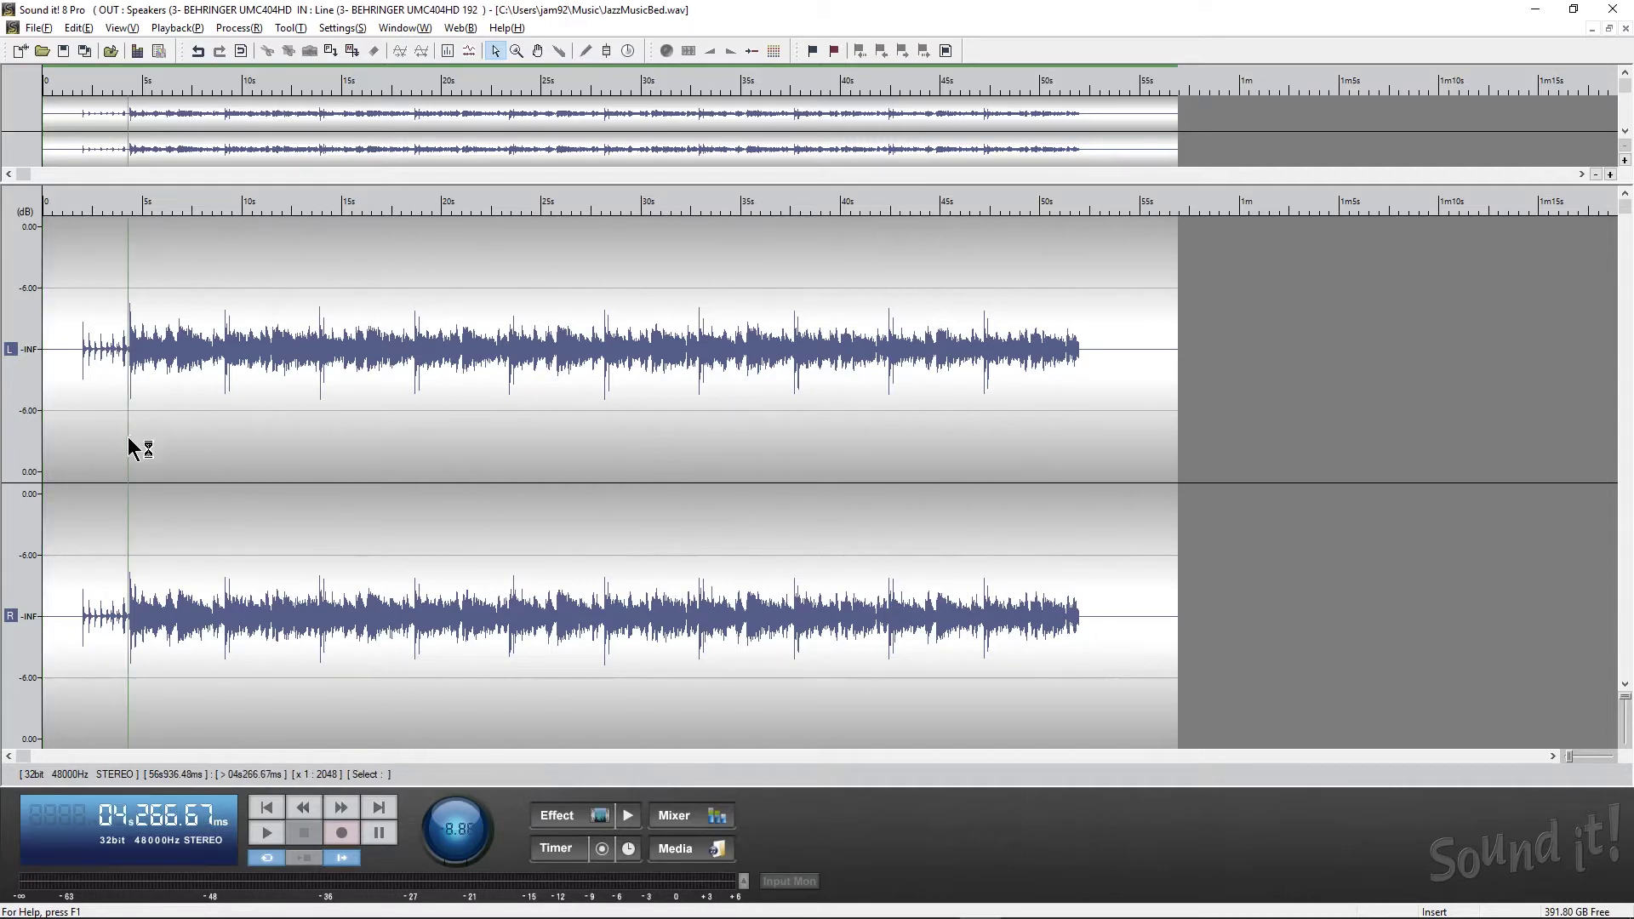
pyautogui.click(51, 466)
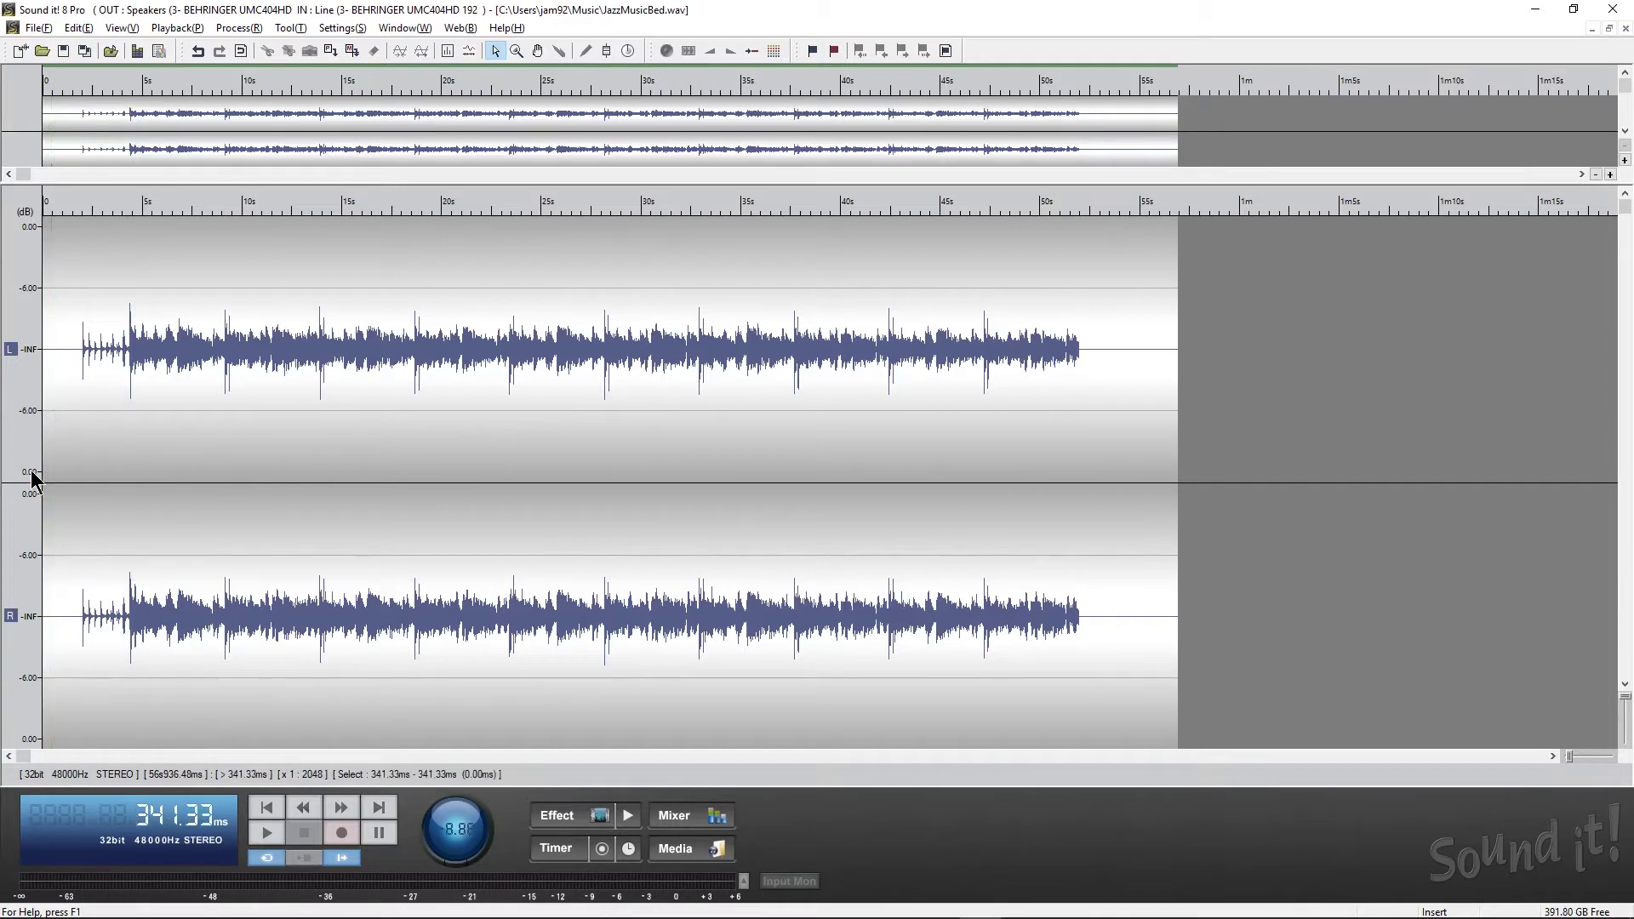
pyautogui.click(41, 473)
pyautogui.click(47, 472)
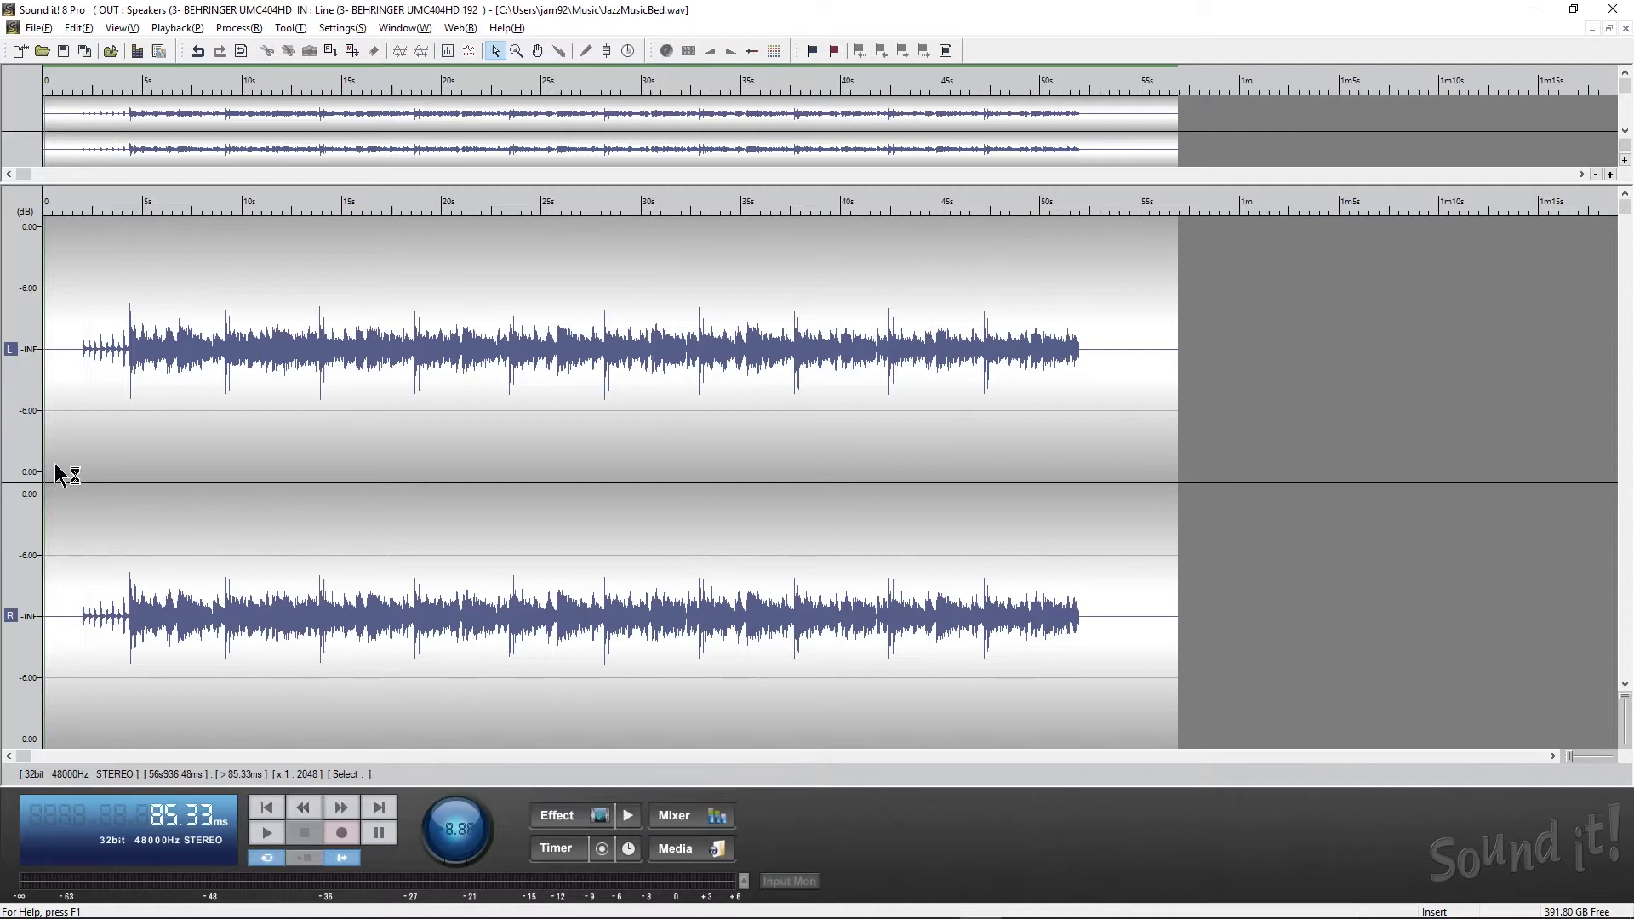
pyautogui.press('space')
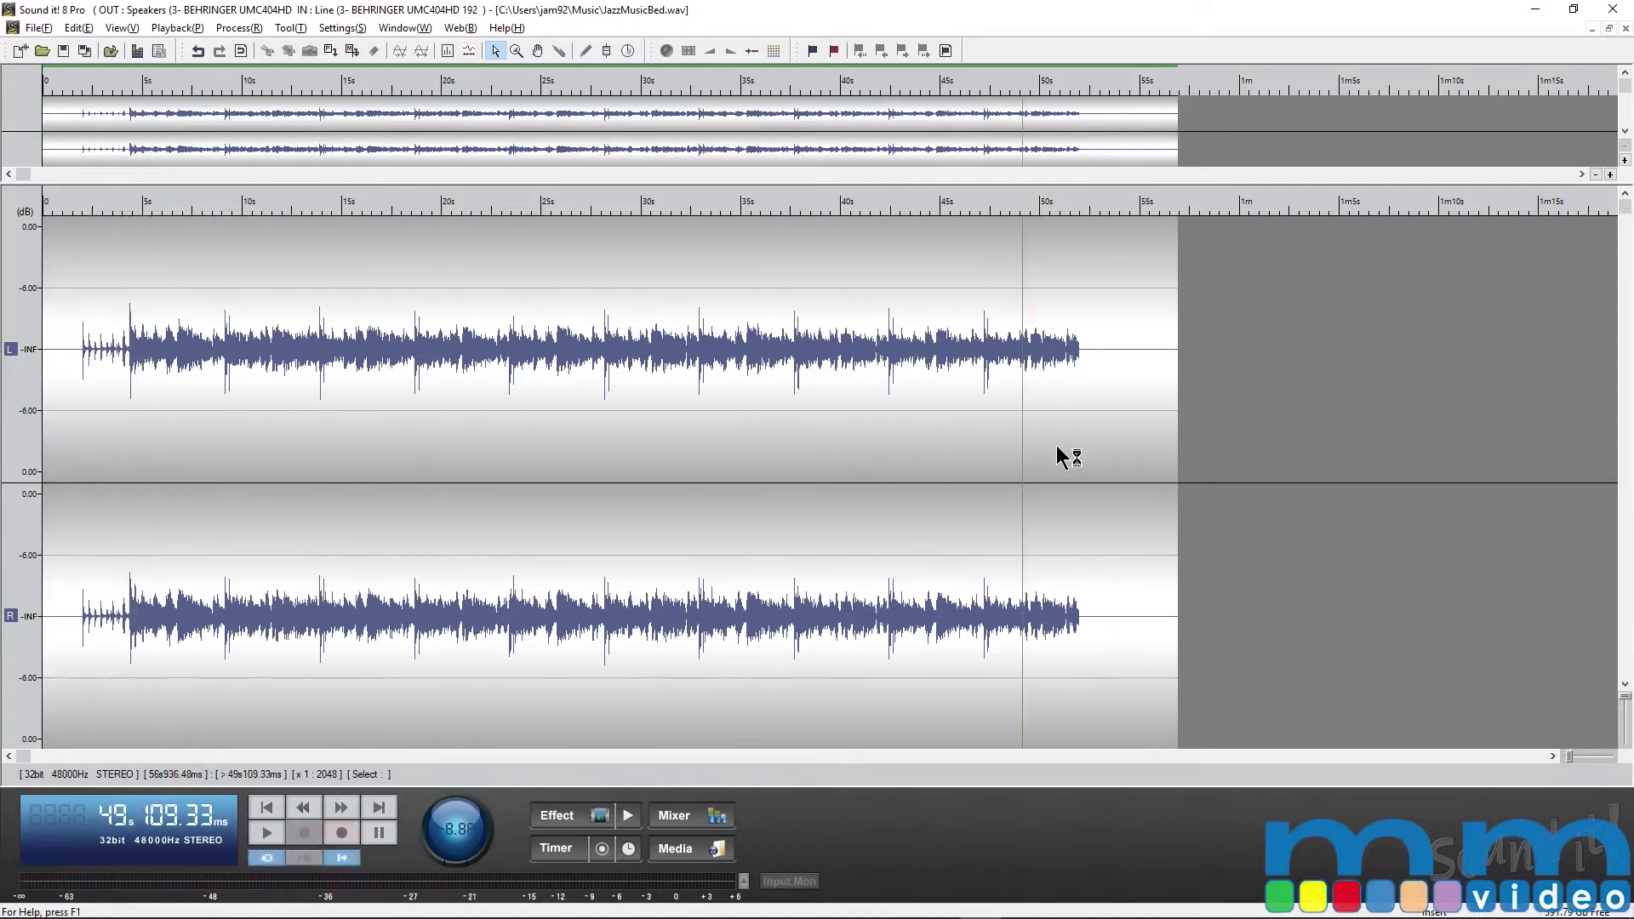
pyautogui.click(1049, 460)
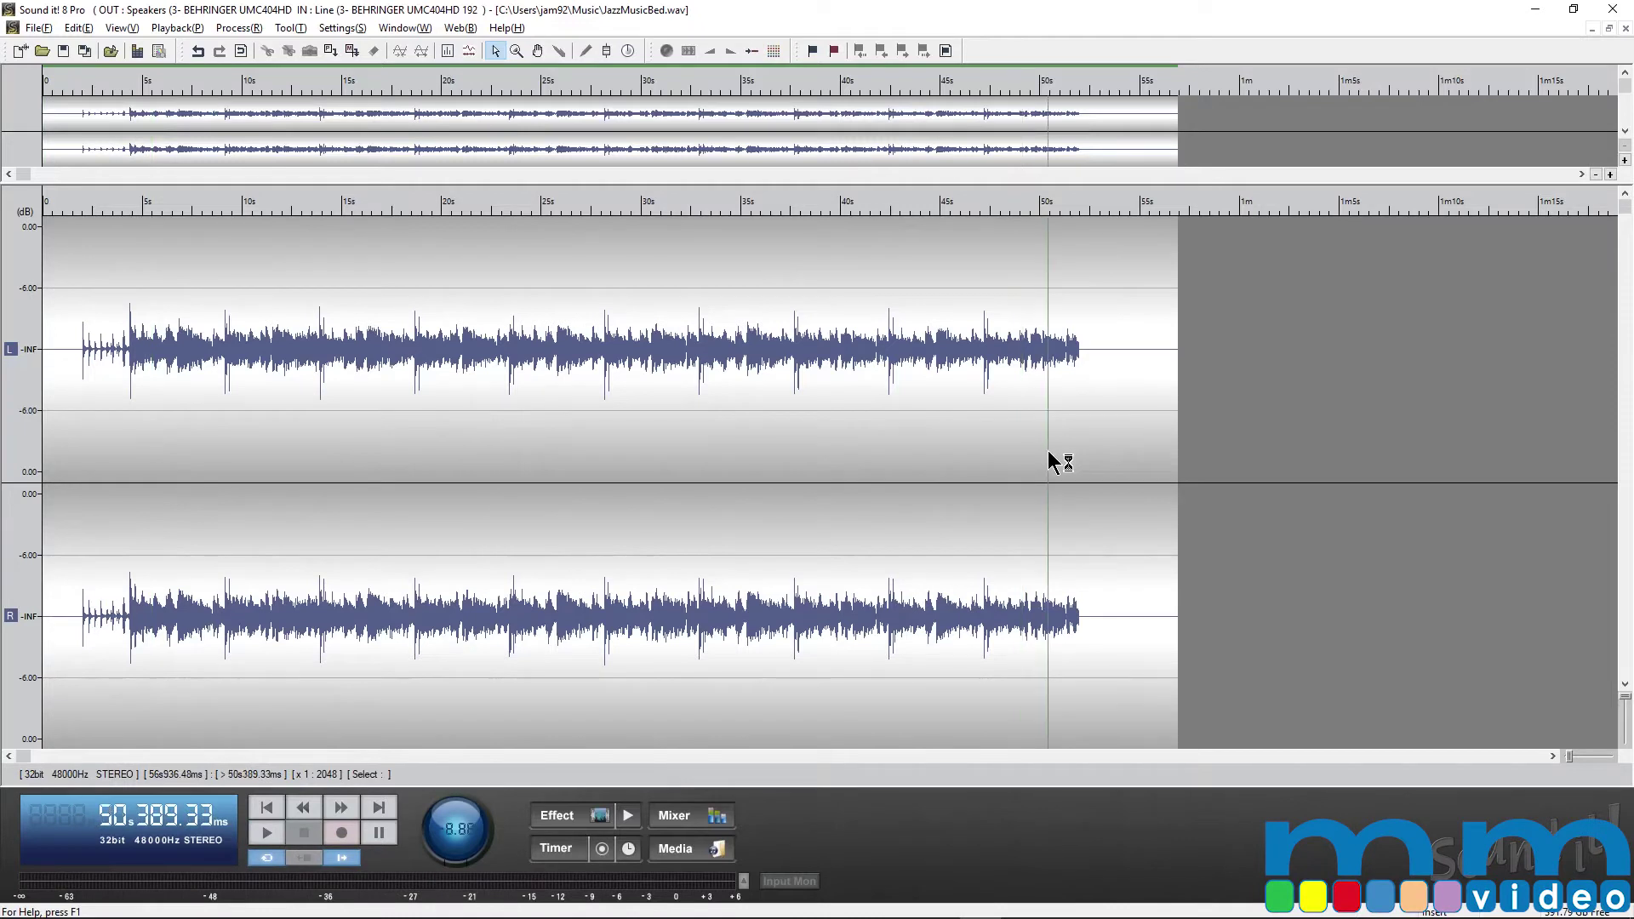
pyautogui.press('space')
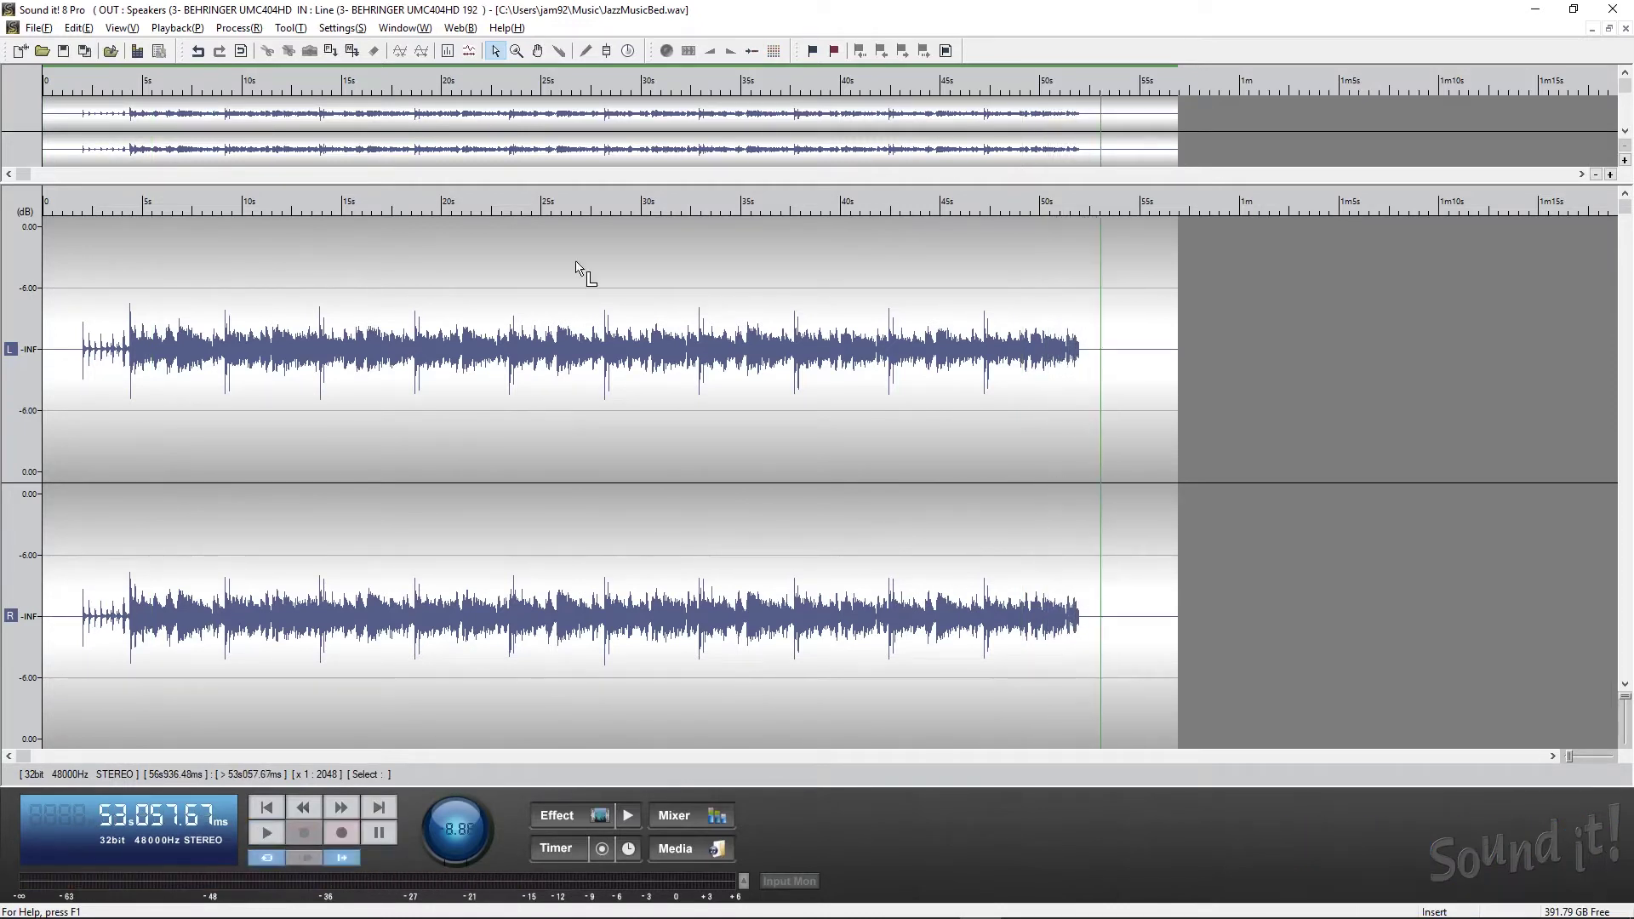
pyautogui.click(126, 399)
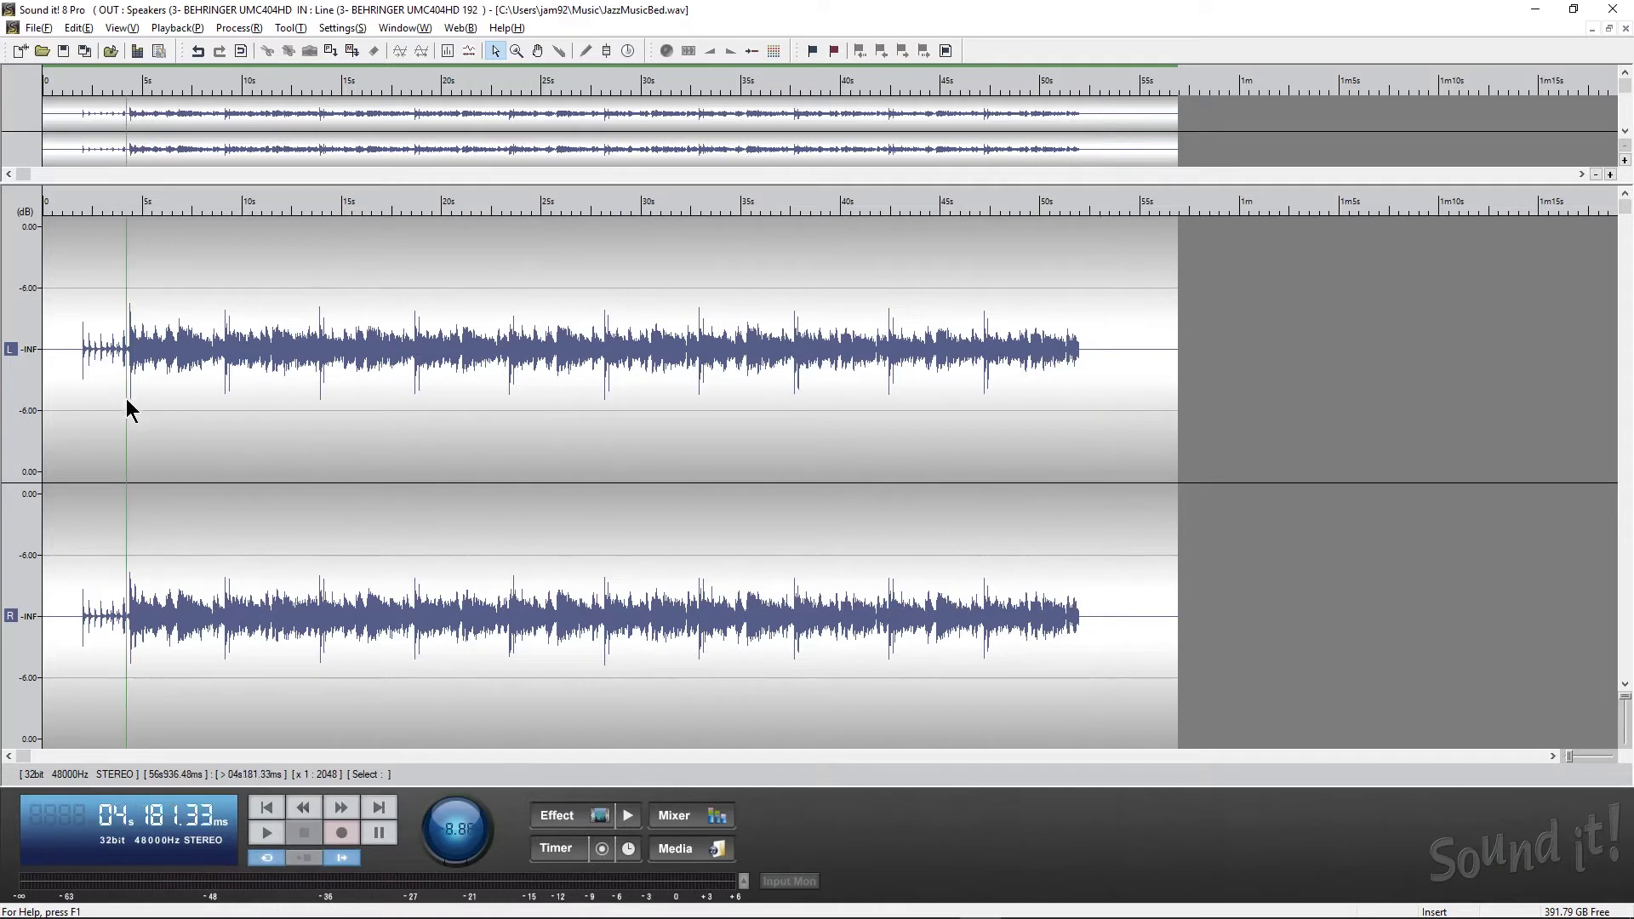
# - Select the first 4.27 seconds and apply a near-linear fade-in from 0% to 80%
pyautogui.moveTo(129, 407); pyautogui.dragTo(2, 420)
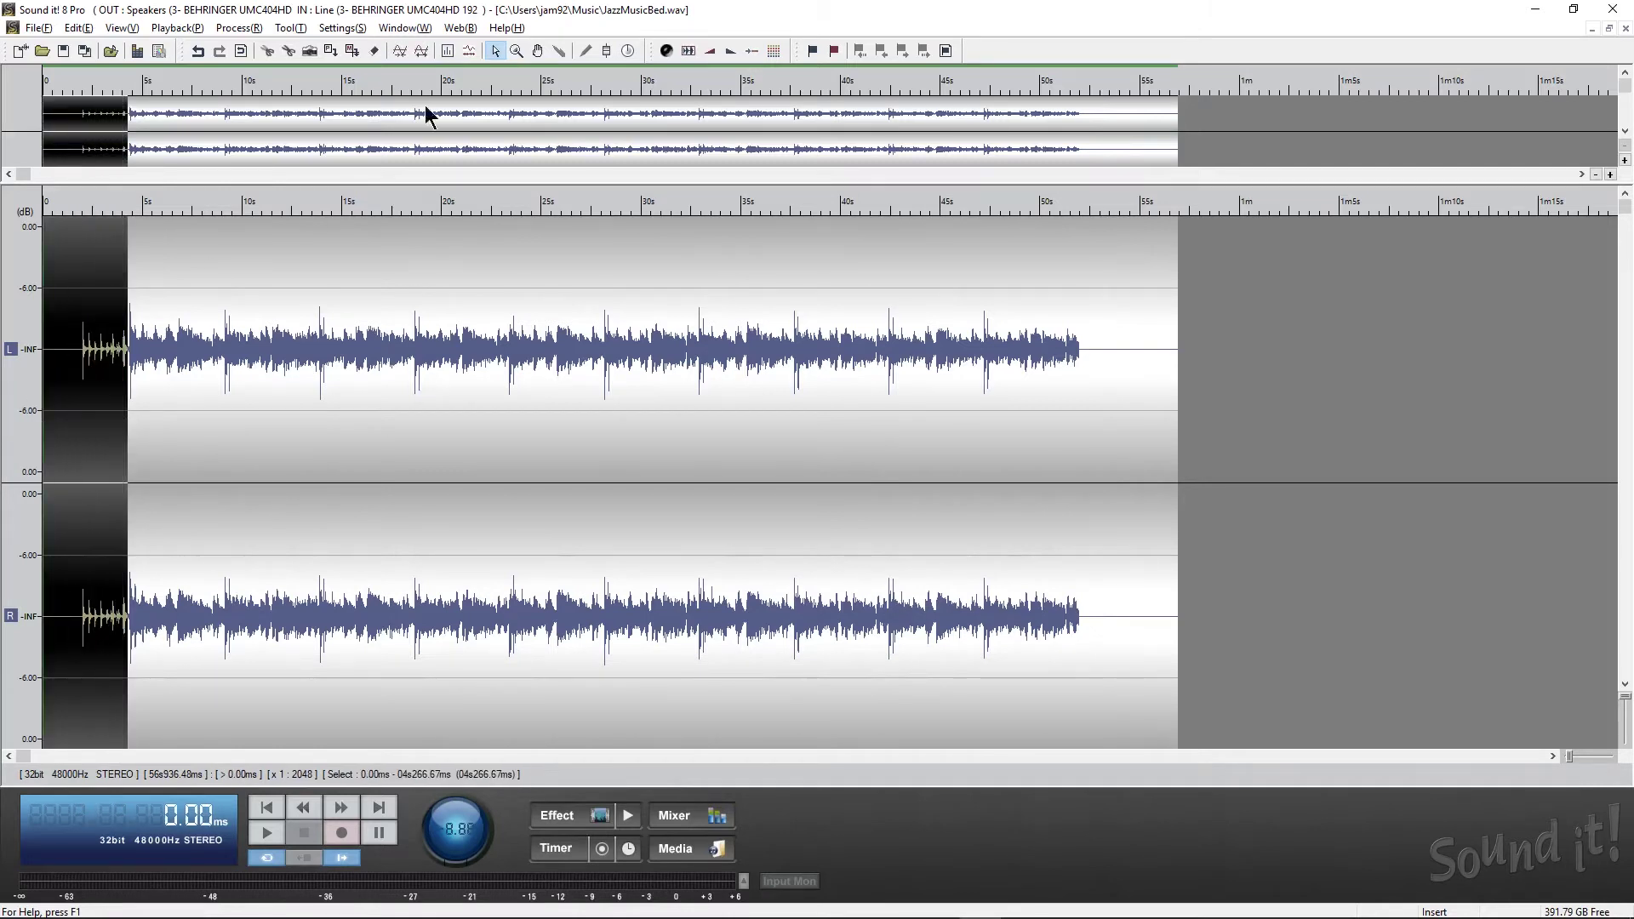
pyautogui.click(239, 28)
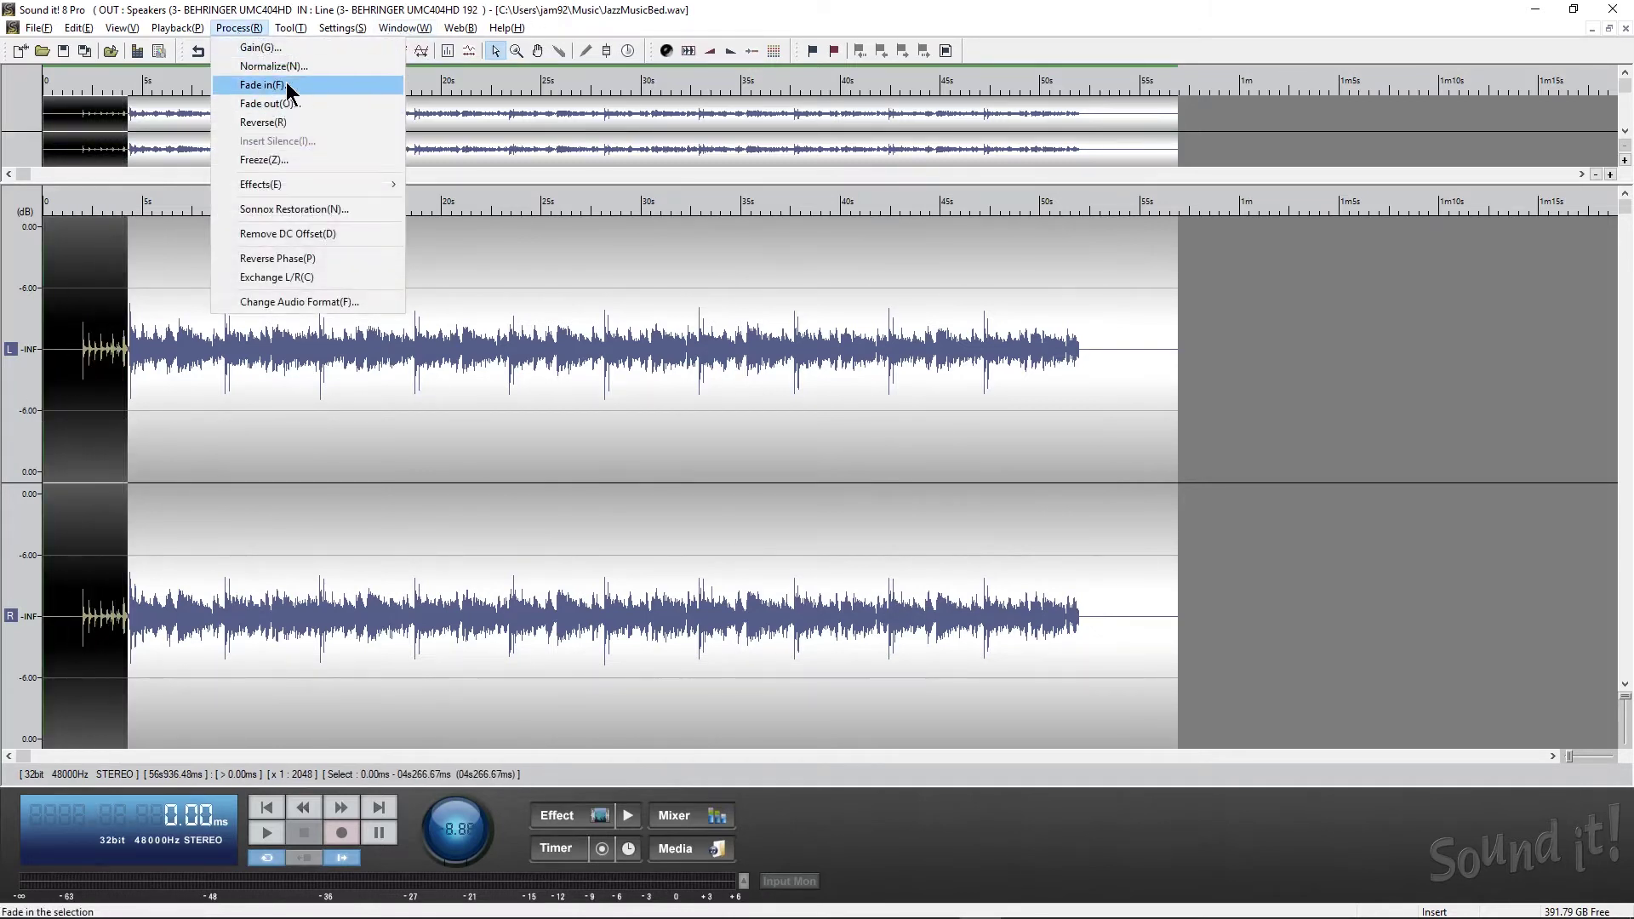
pyautogui.click(287, 85)
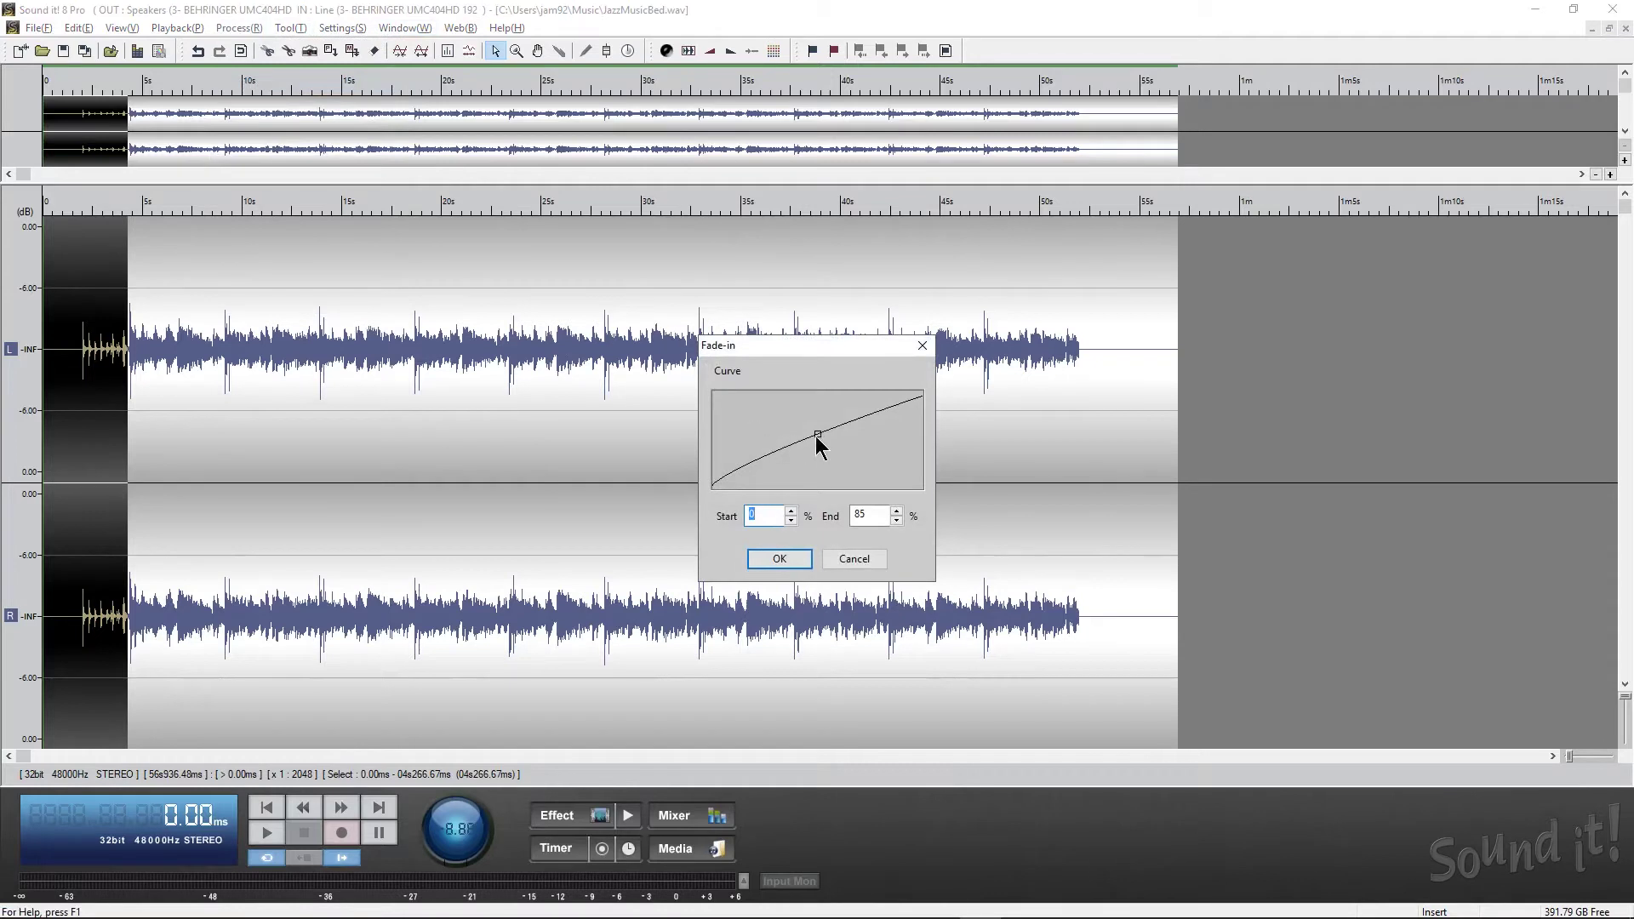
pyautogui.moveTo(816, 436); pyautogui.dragTo(787, 456)
pyautogui.click(897, 520)
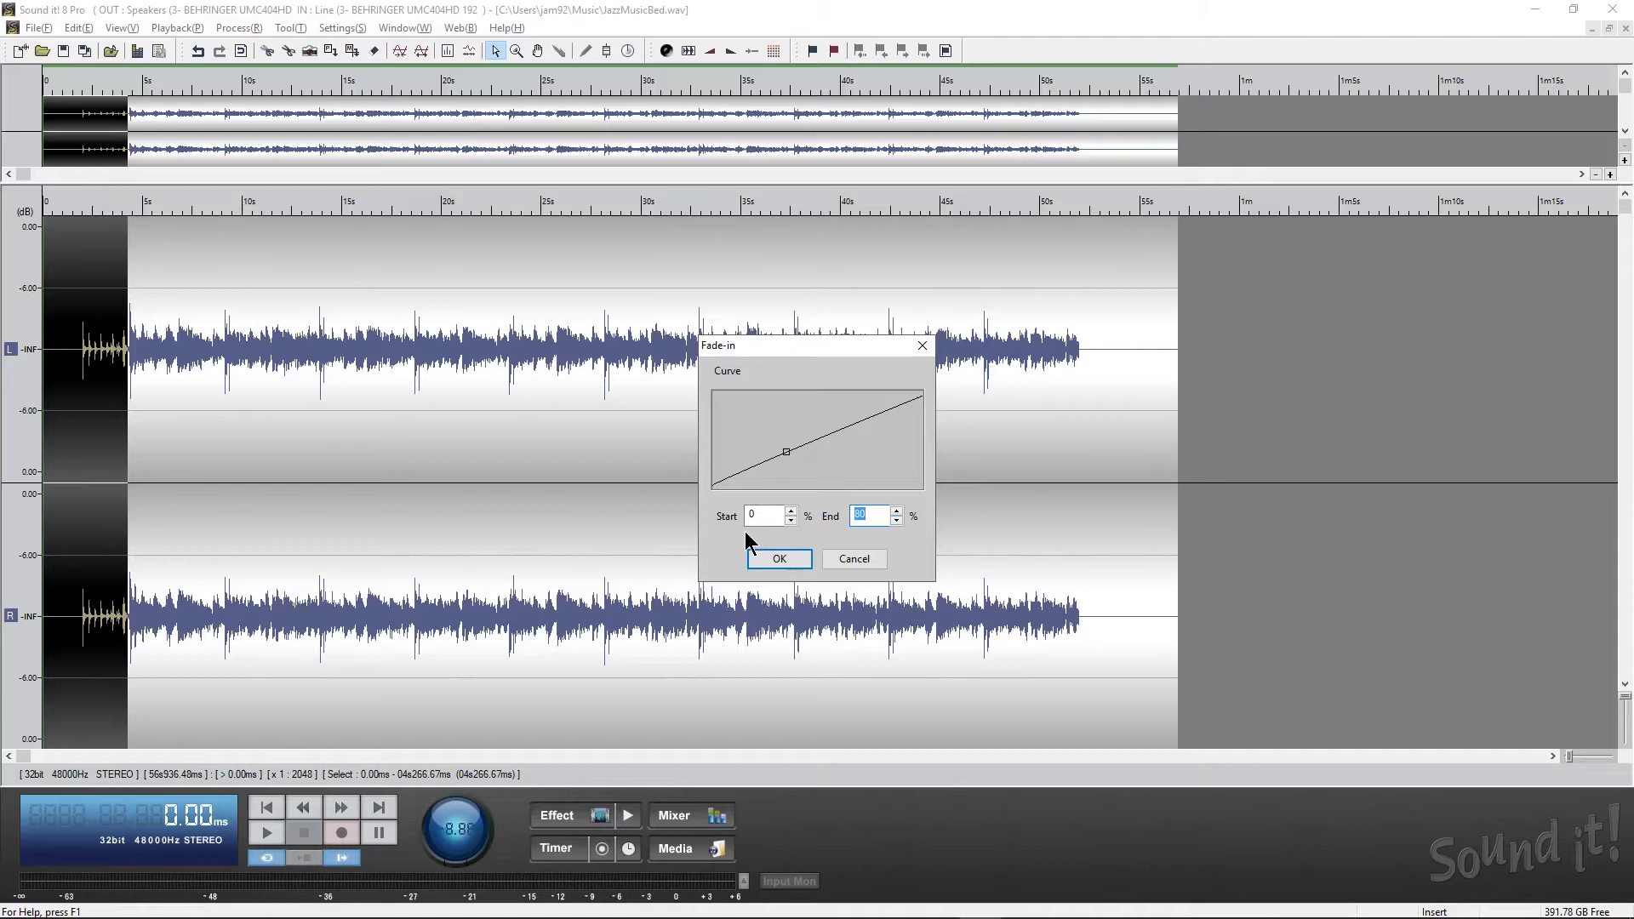
pyautogui.click(777, 560)
# - Play the faded intro from the start to check it, then stop playback
pyautogui.click(79, 625)
pyautogui.click(55, 614)
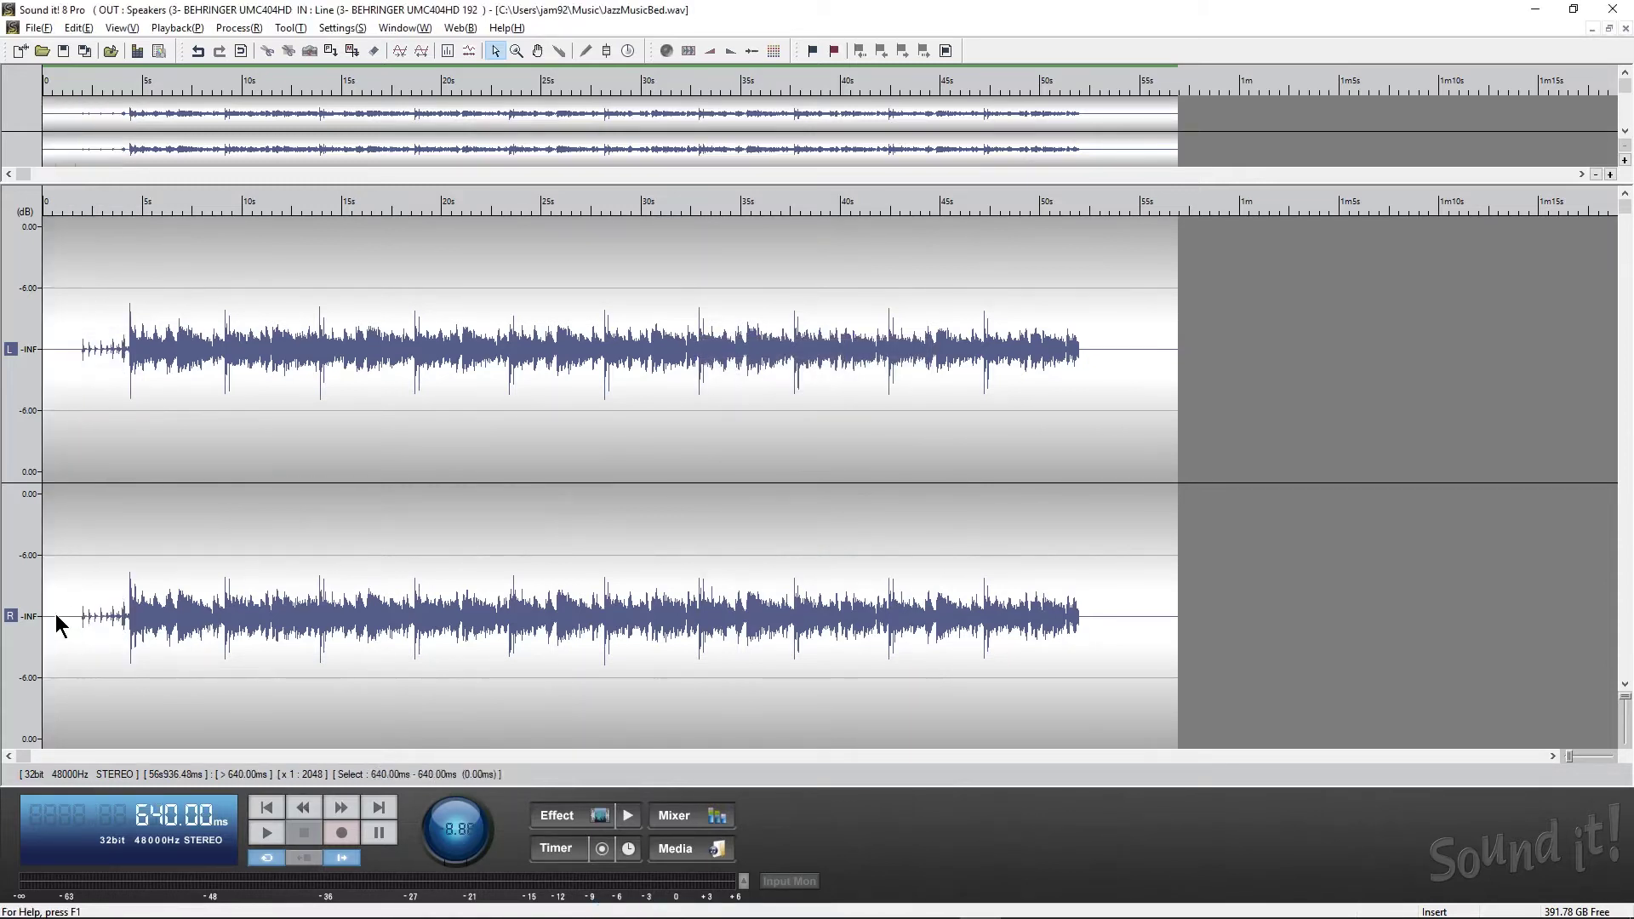
pyautogui.click(266, 807)
pyautogui.press('space')
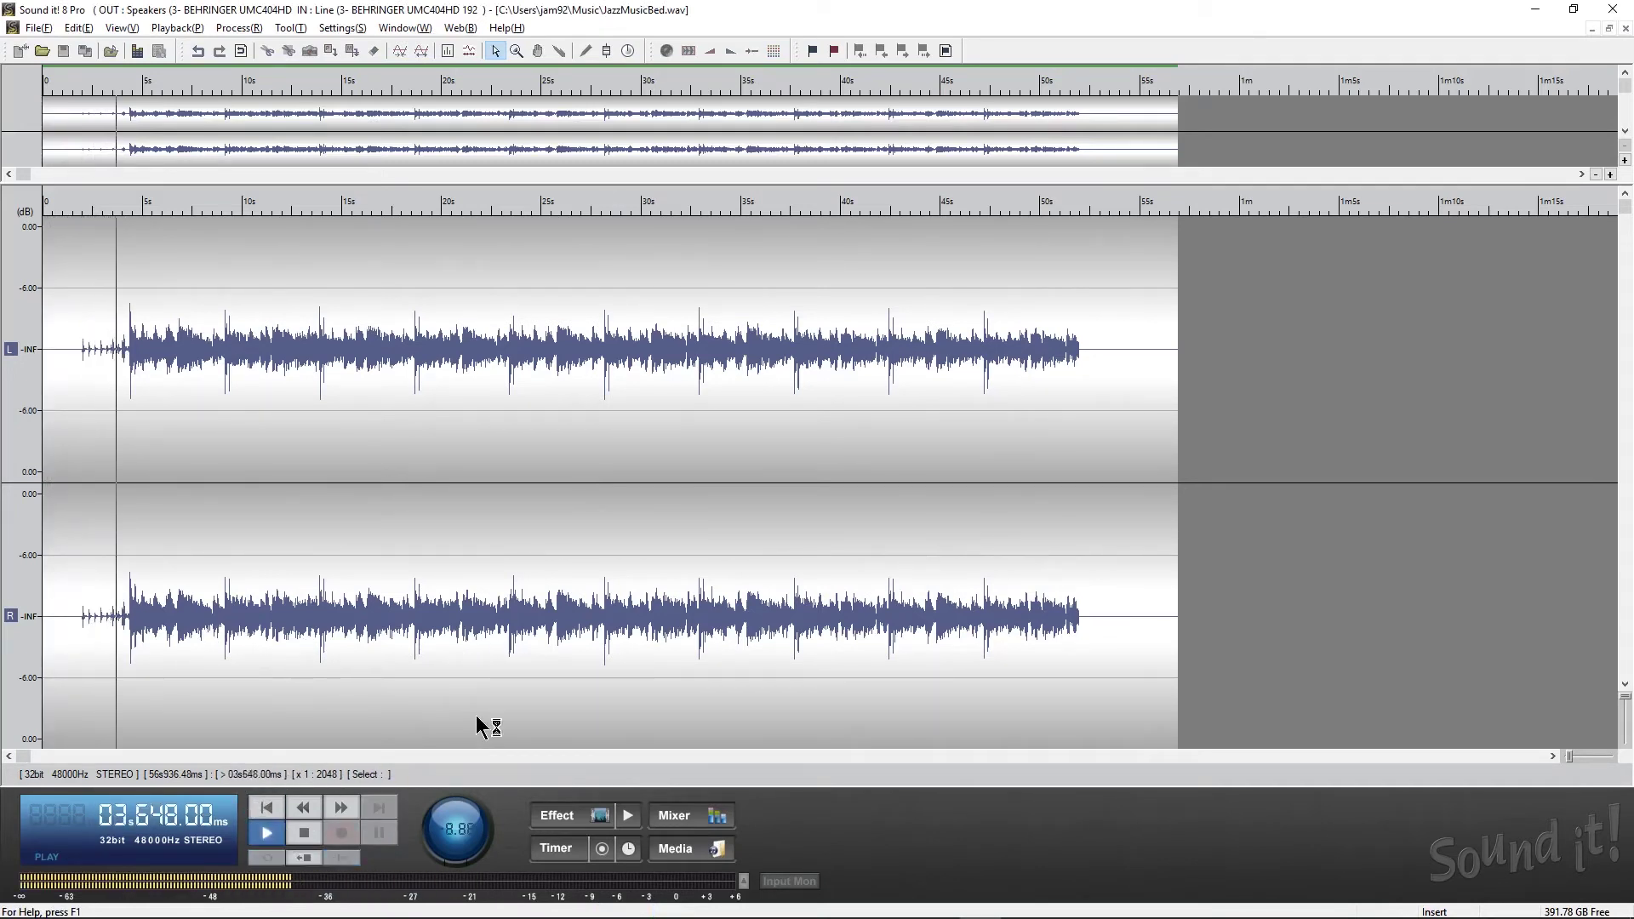
pyautogui.click(309, 831)
# - Zoom into the last seconds and select the music from 47.168 s to its end
pyautogui.click(988, 568)
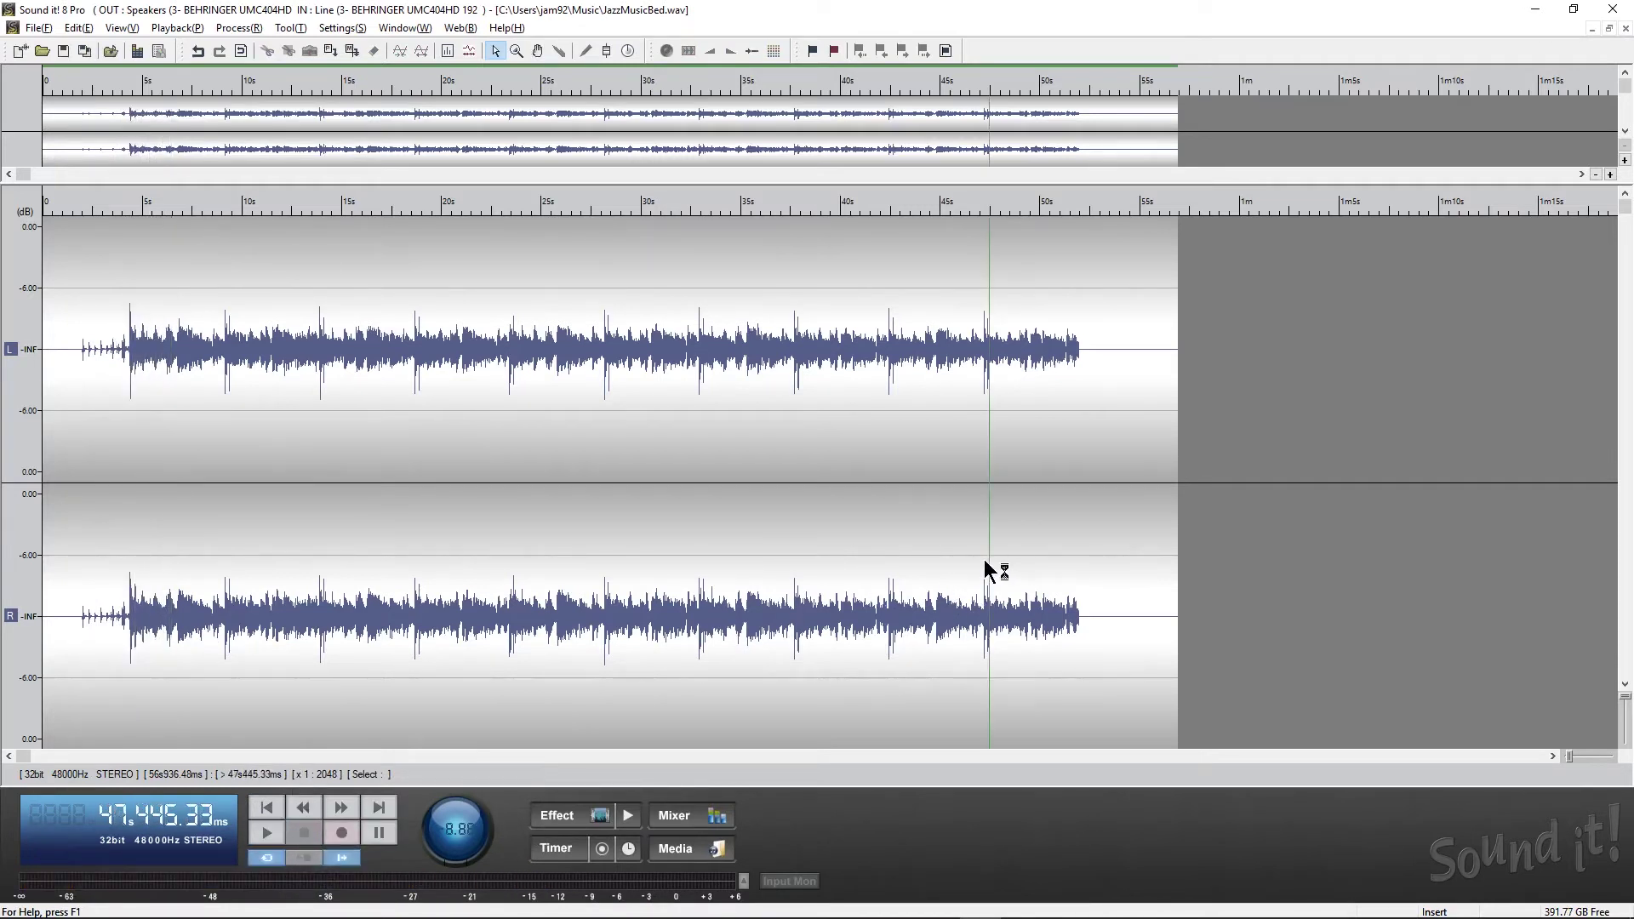
pyautogui.moveTo(983, 566); pyautogui.dragTo(1086, 553)
pyautogui.click(976, 419)
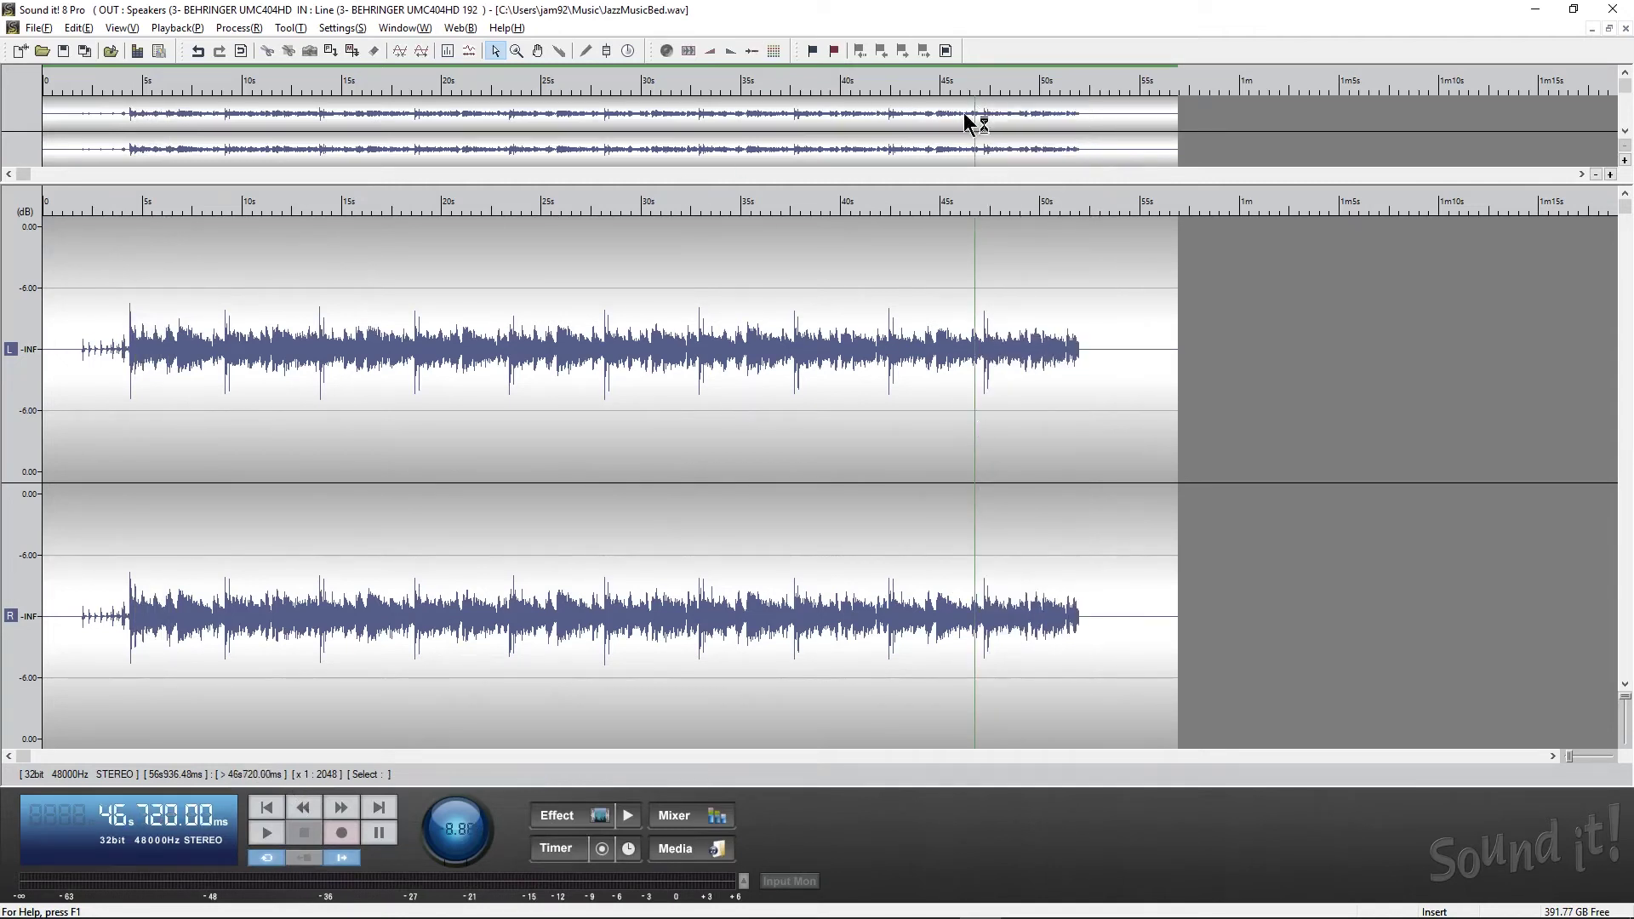
pyautogui.moveTo(967, 120); pyautogui.dragTo(1140, 185)
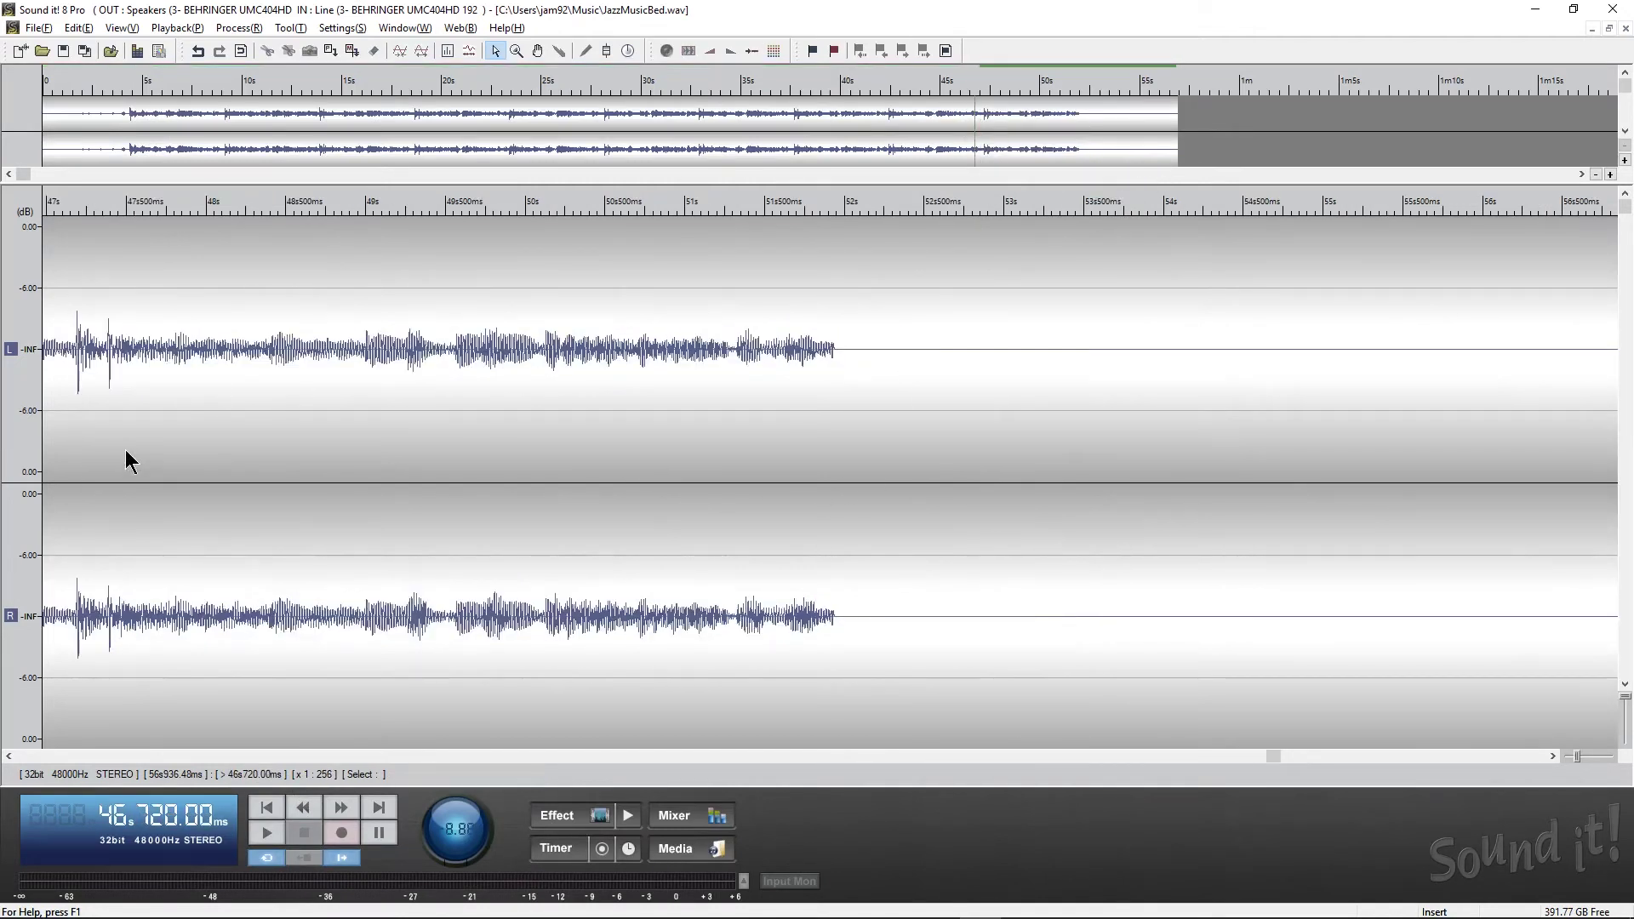
pyautogui.moveTo(74, 413); pyautogui.dragTo(841, 574)
pyautogui.moveTo(1060, 127); pyautogui.dragTo(56, 147)
pyautogui.click(240, 28)
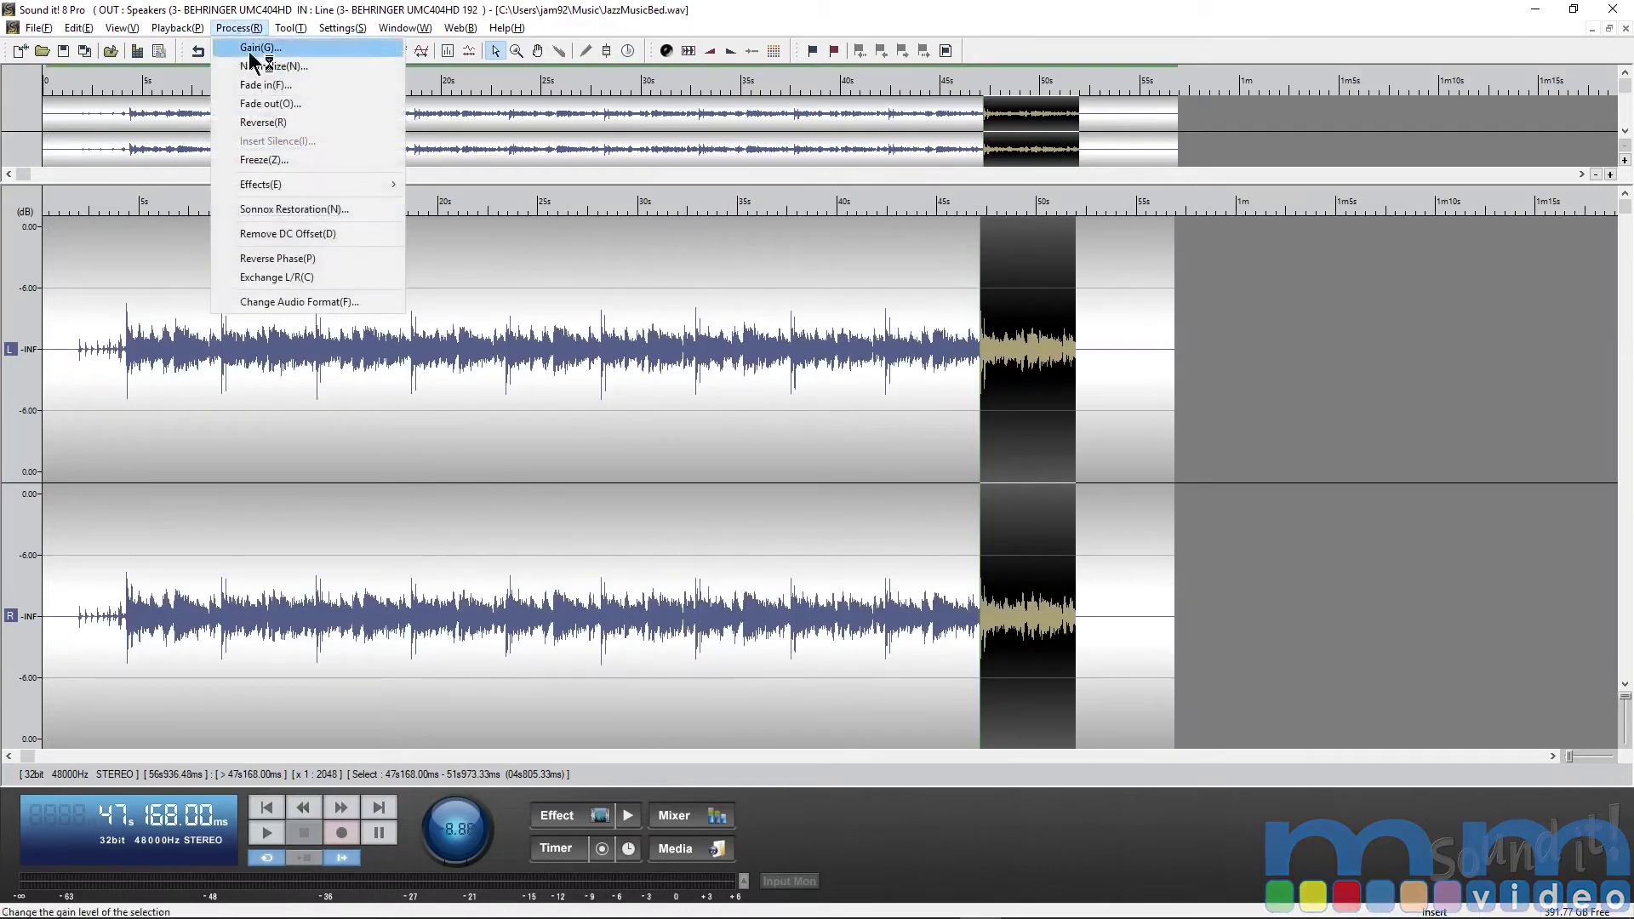
pyautogui.click(294, 104)
pyautogui.moveTo(824, 439)
pyautogui.mouseDown()
pyautogui.moveTo(788, 452)
pyautogui.moveTo(795, 431)
pyautogui.mouseUp()
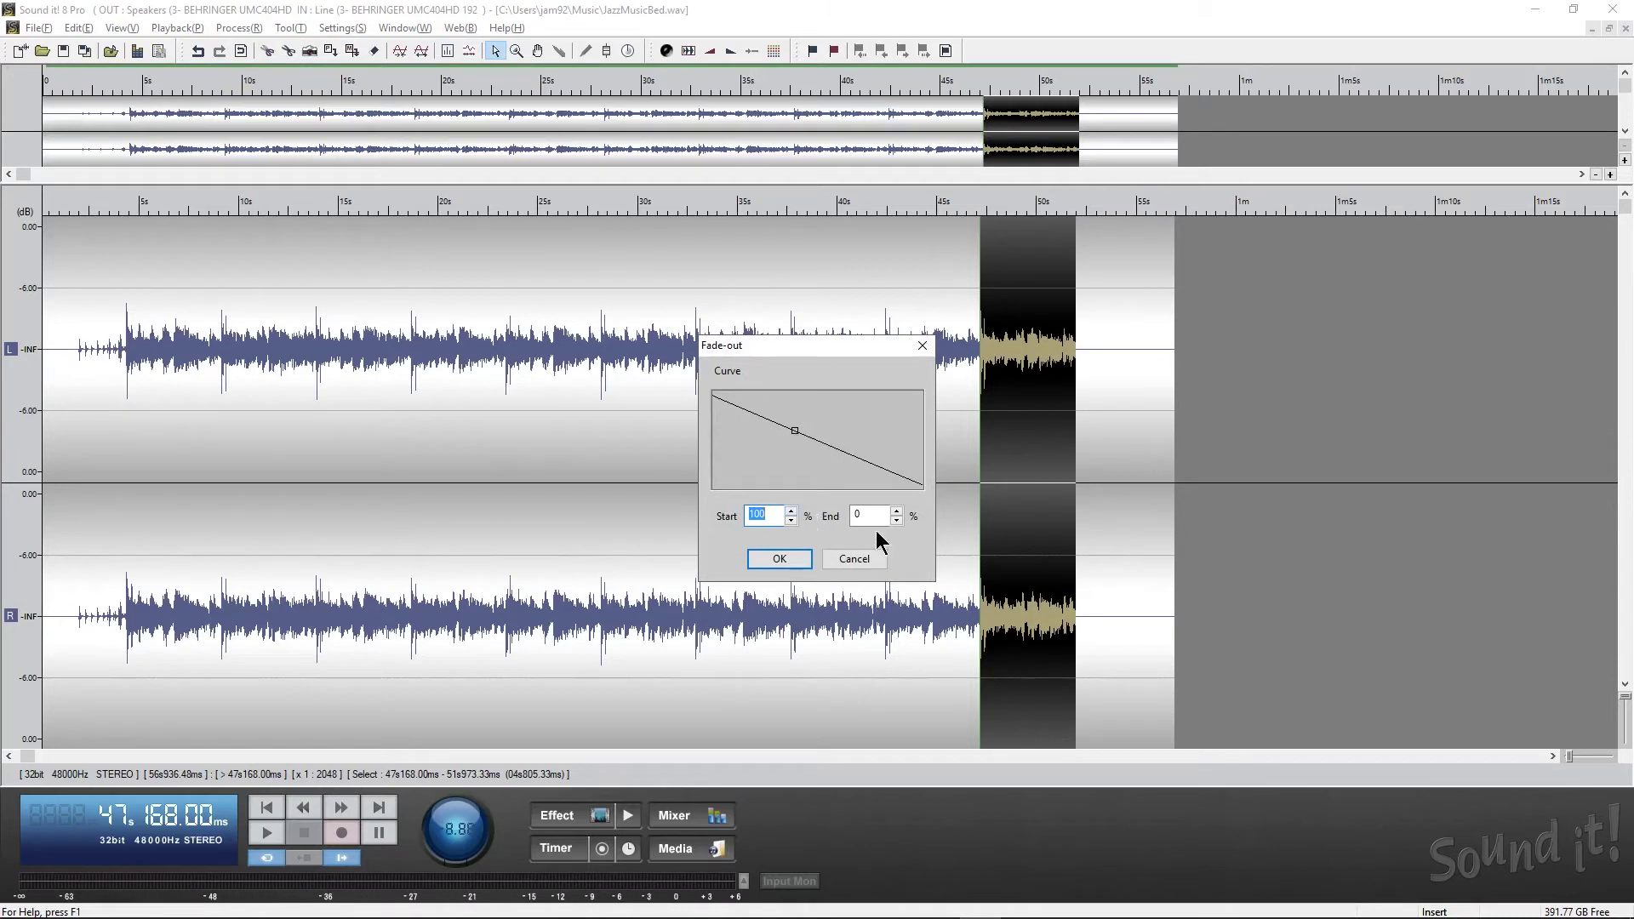
pyautogui.moveTo(794, 432); pyautogui.dragTo(772, 432)
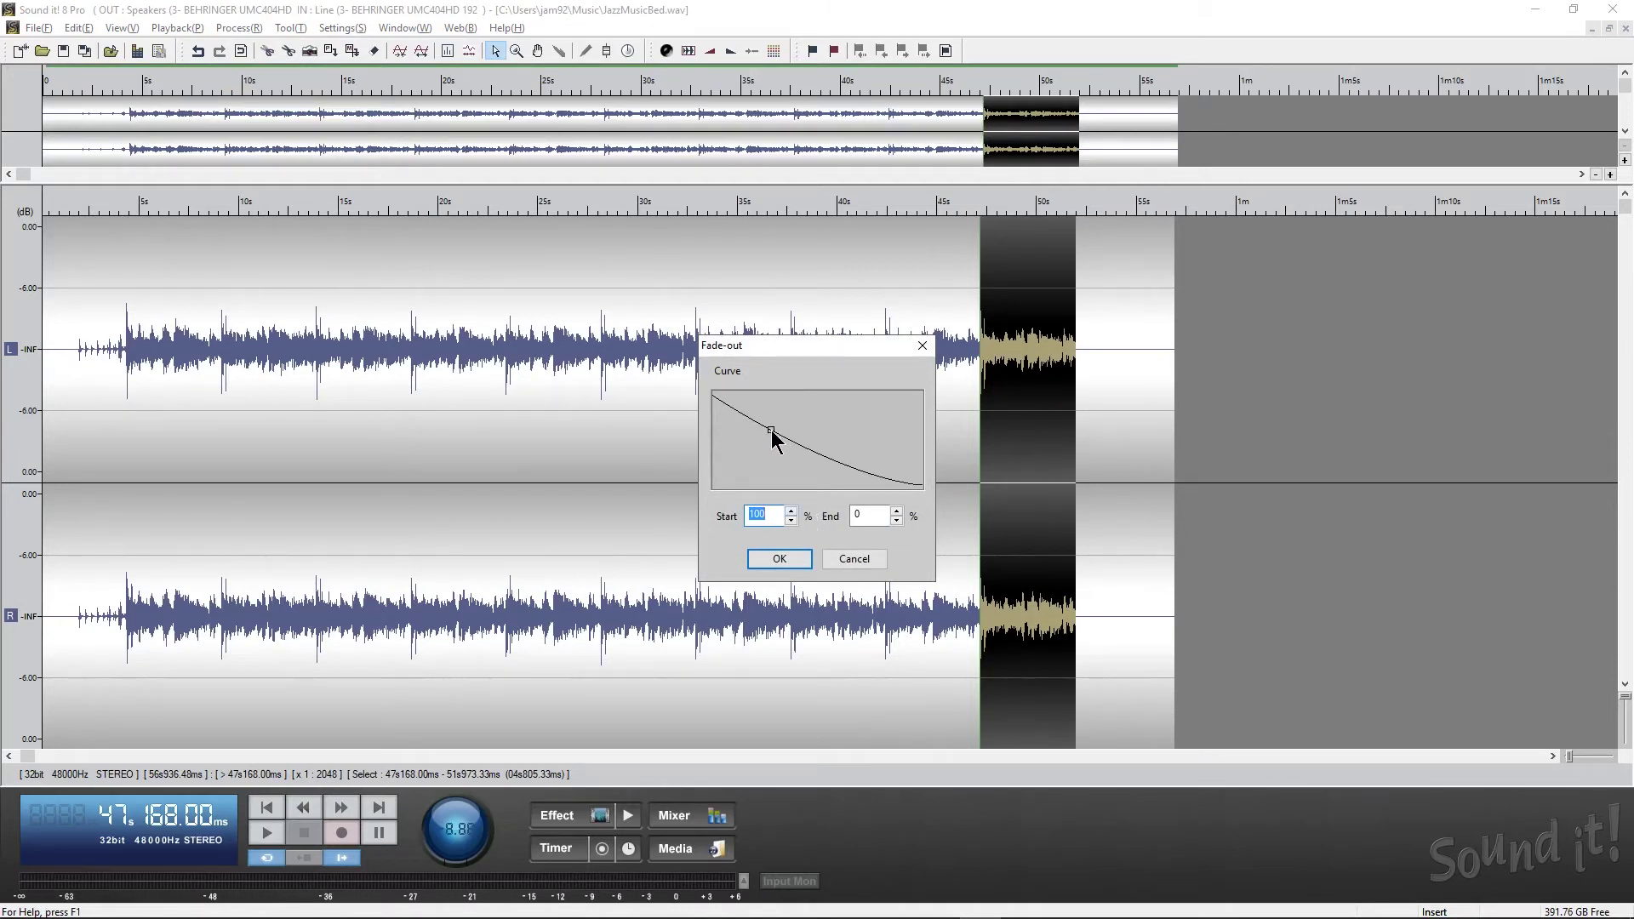
pyautogui.click(780, 559)
pyautogui.click(885, 557)
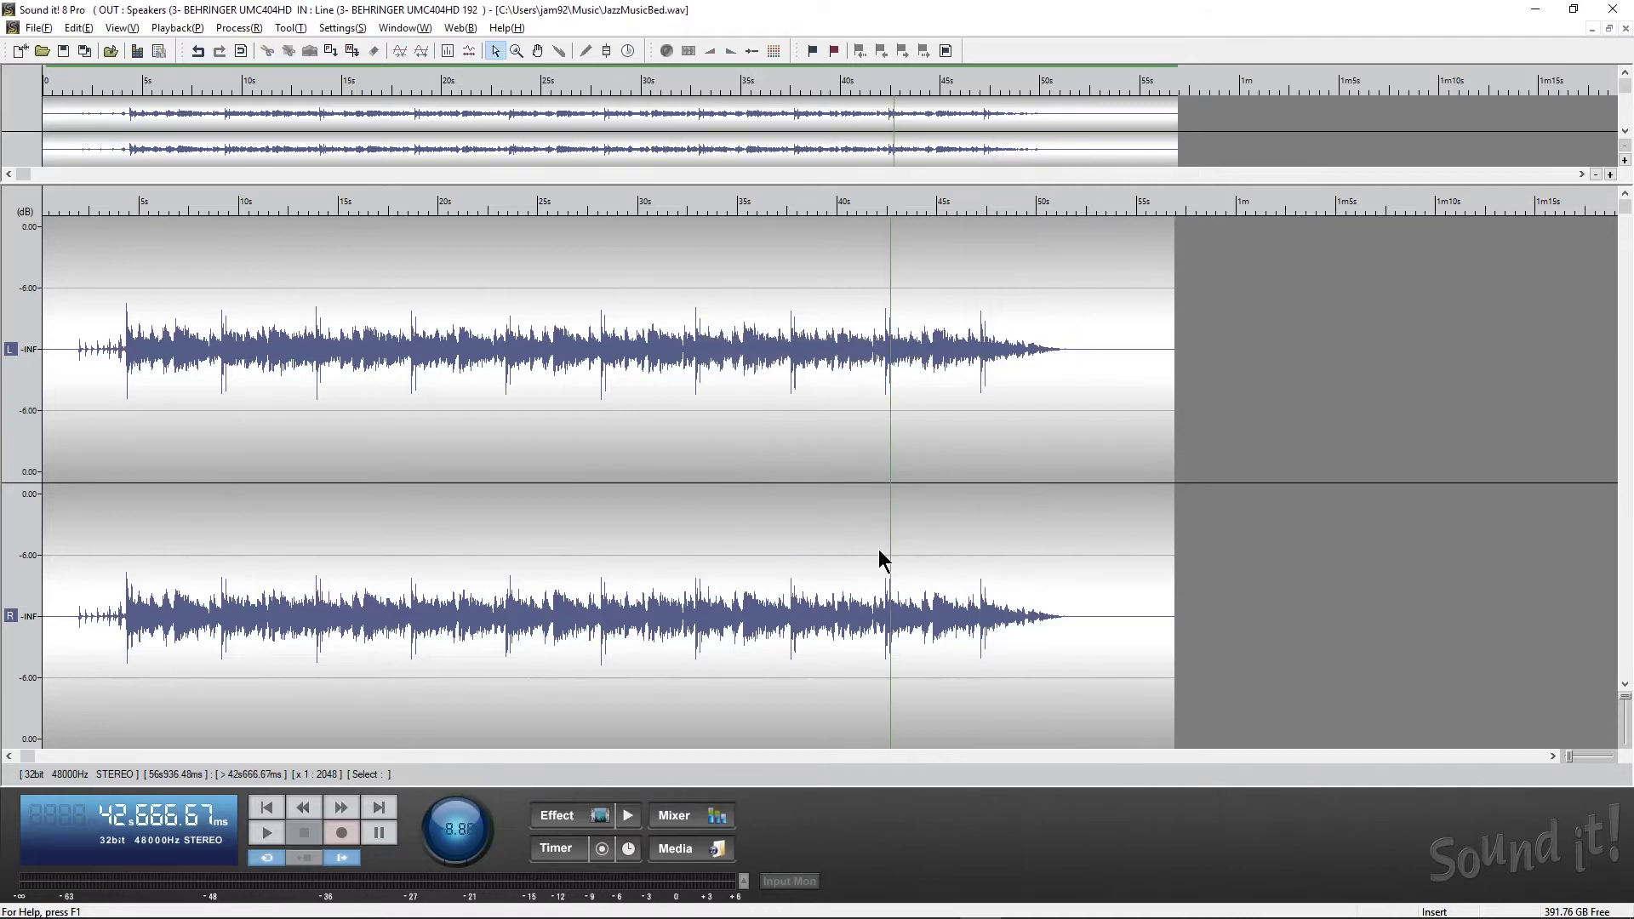
pyautogui.press('space')
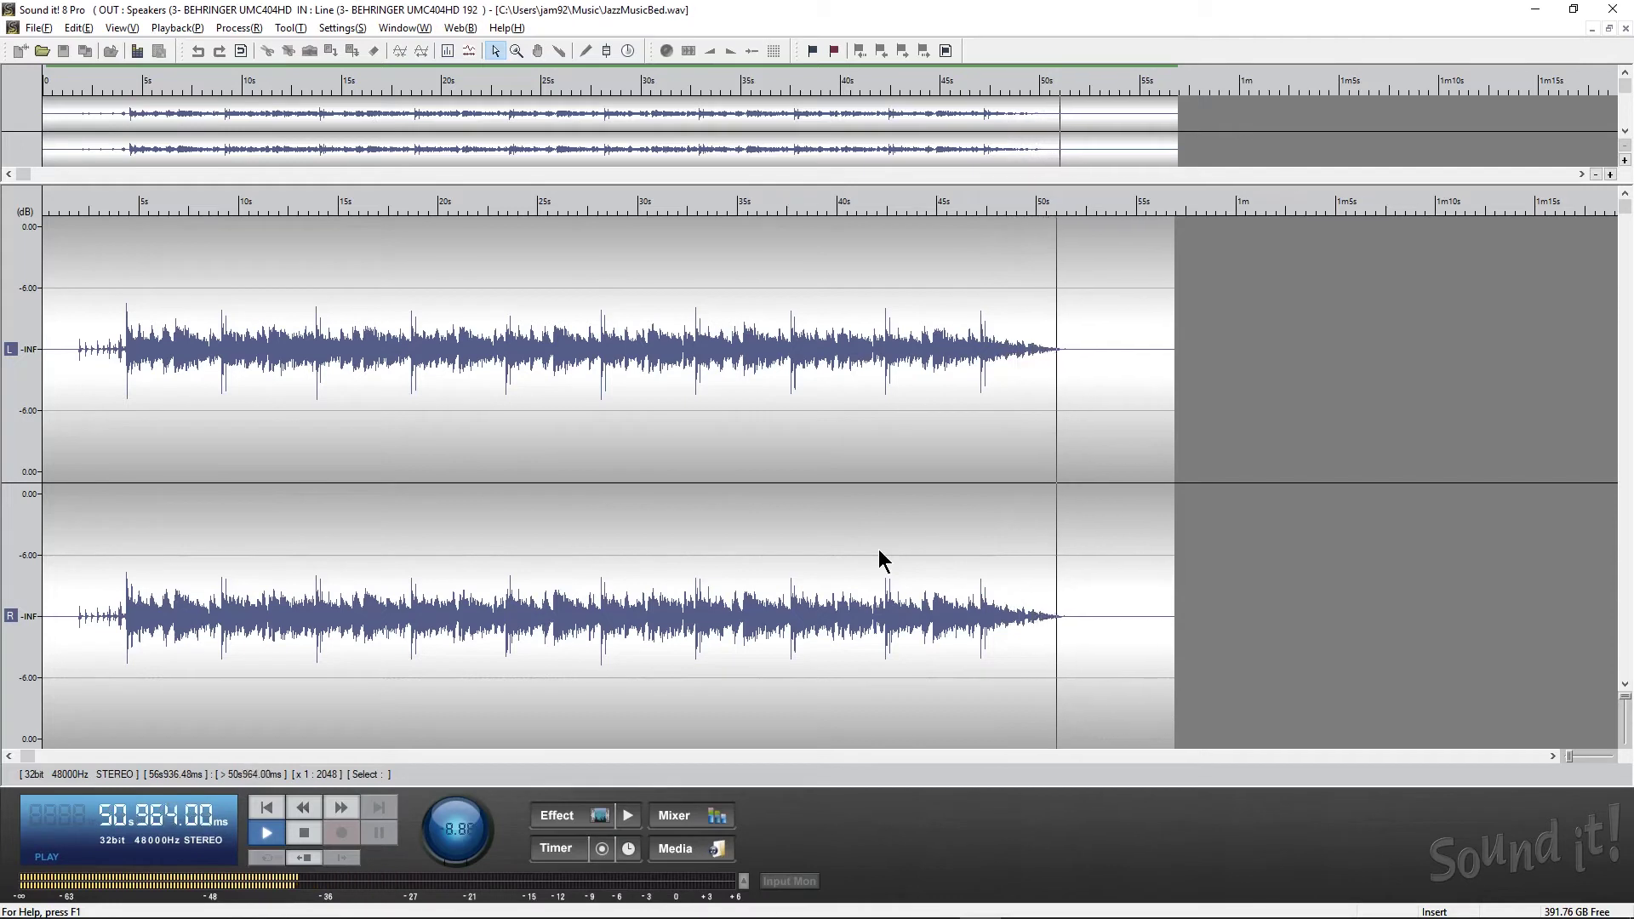
pyautogui.press('space')
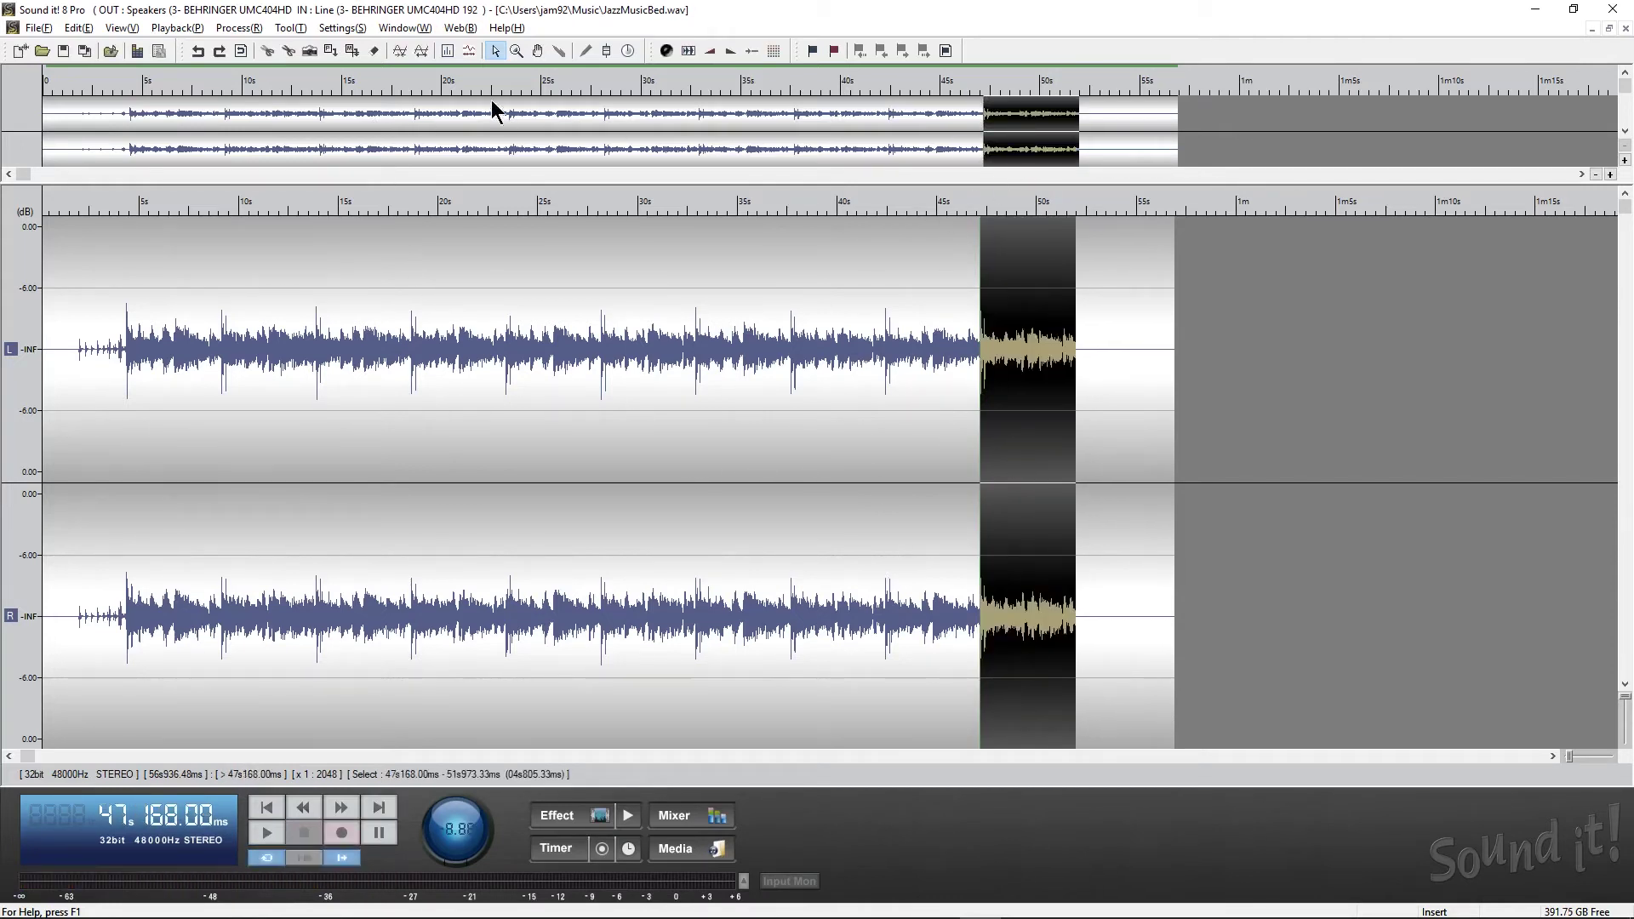
# - Apply a near-linear fade-out from 100% to 0% over the 47.168–51.973 s selection
pyautogui.click(237, 28)
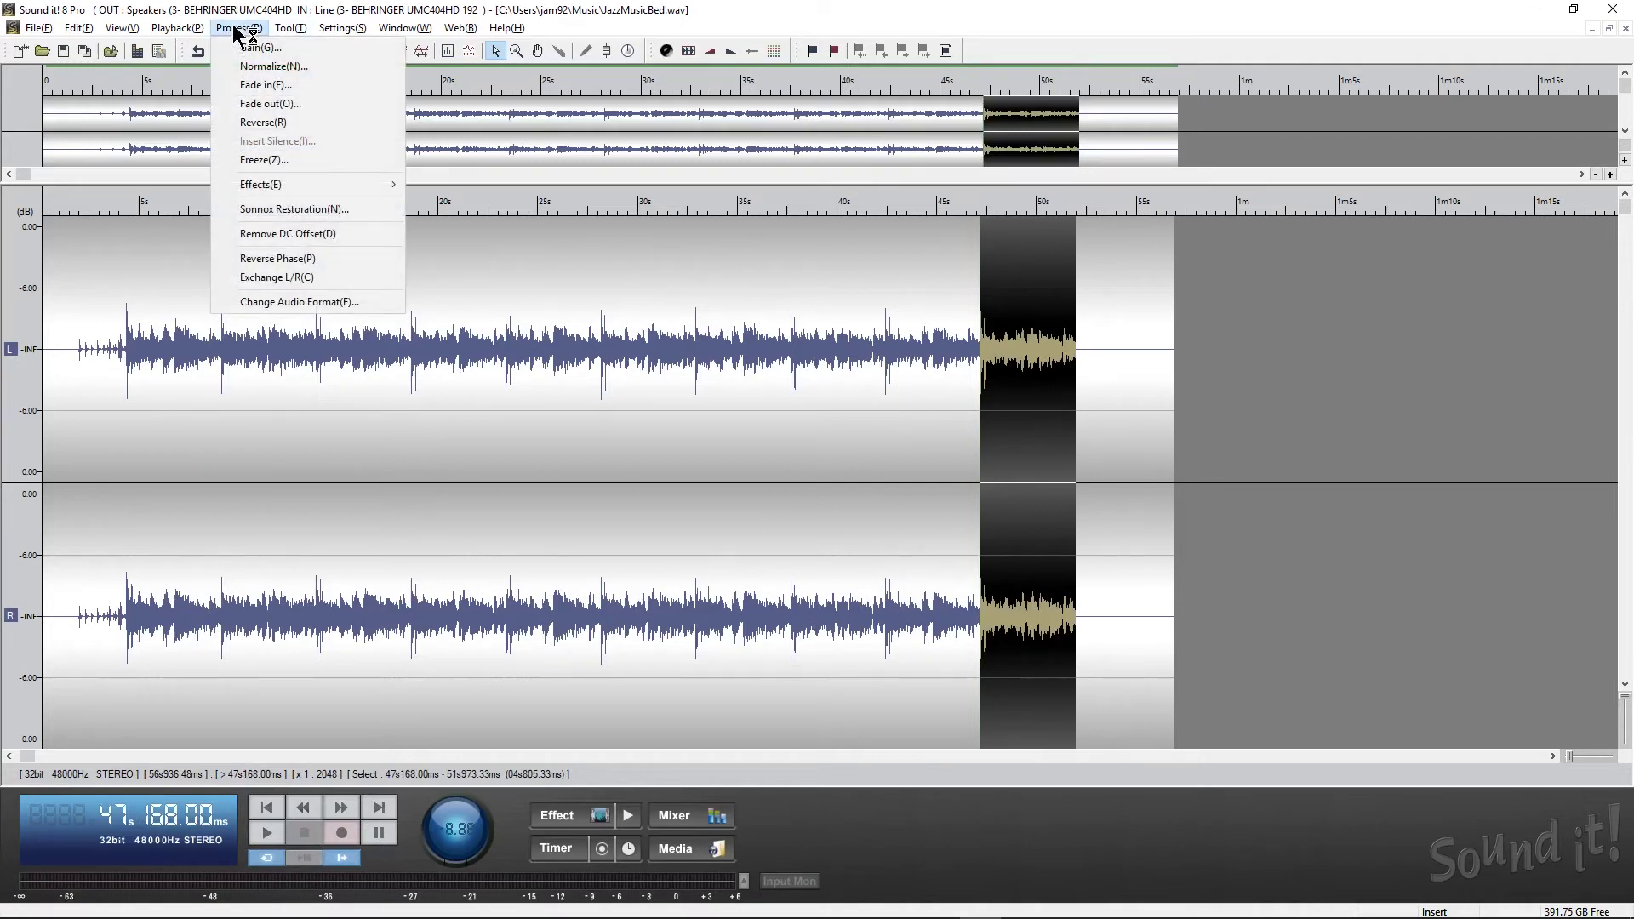
pyautogui.click(298, 104)
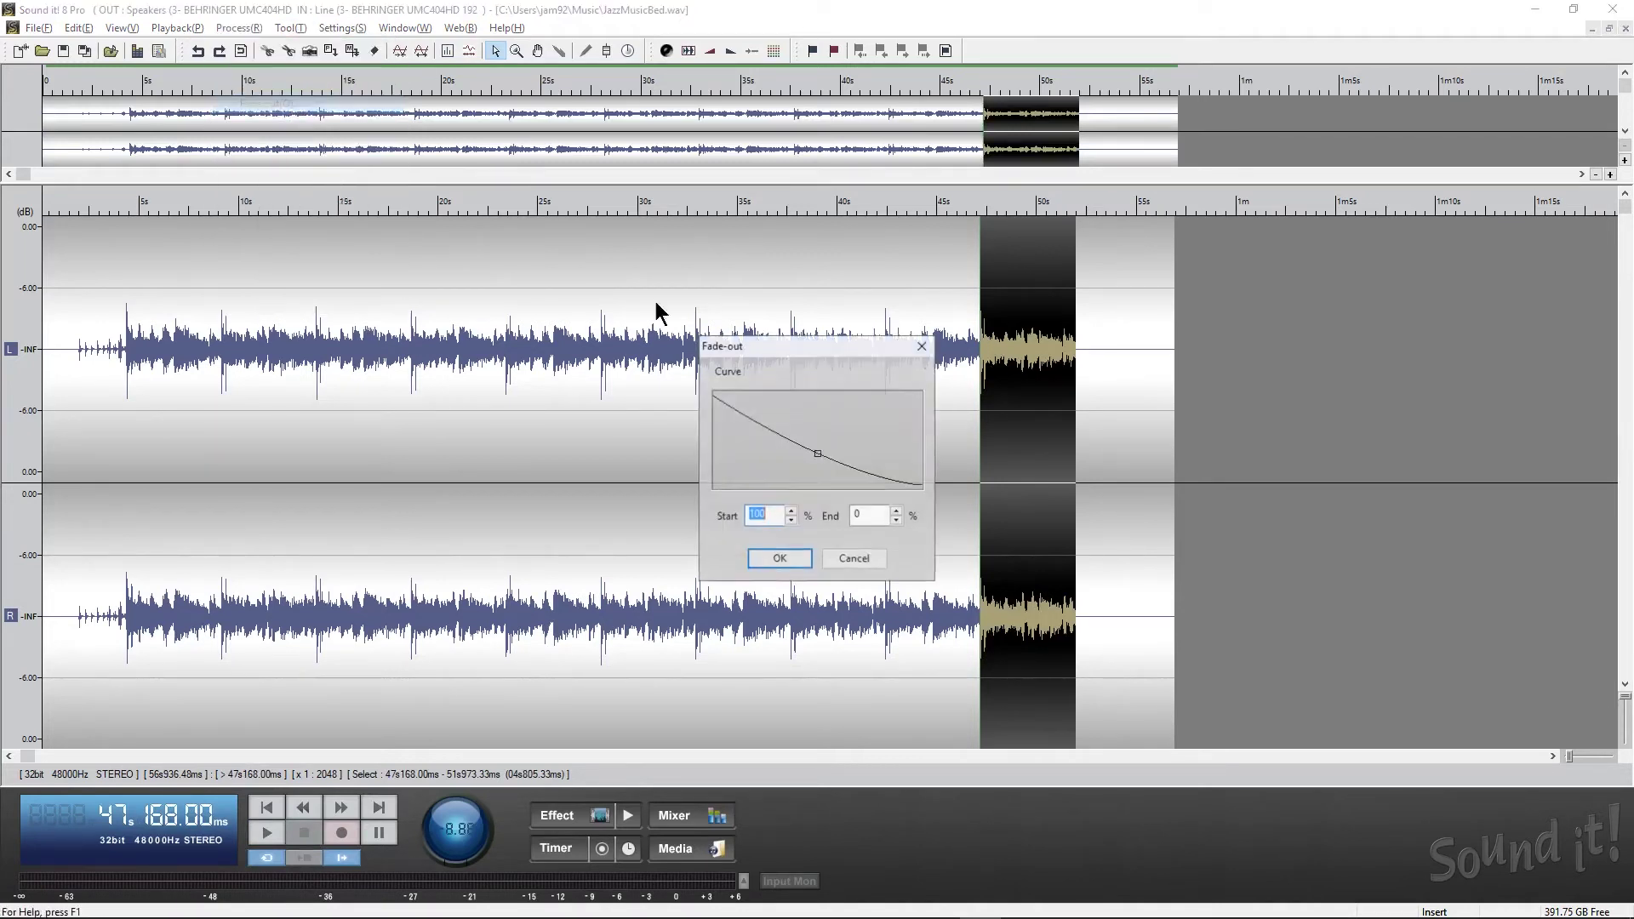
pyautogui.moveTo(819, 454)
pyautogui.mouseDown()
pyautogui.moveTo(783, 430)
pyautogui.moveTo(749, 445)
pyautogui.moveTo(791, 430)
pyautogui.moveTo(857, 453)
pyautogui.moveTo(839, 442)
pyautogui.mouseUp()
pyautogui.click(771, 559)
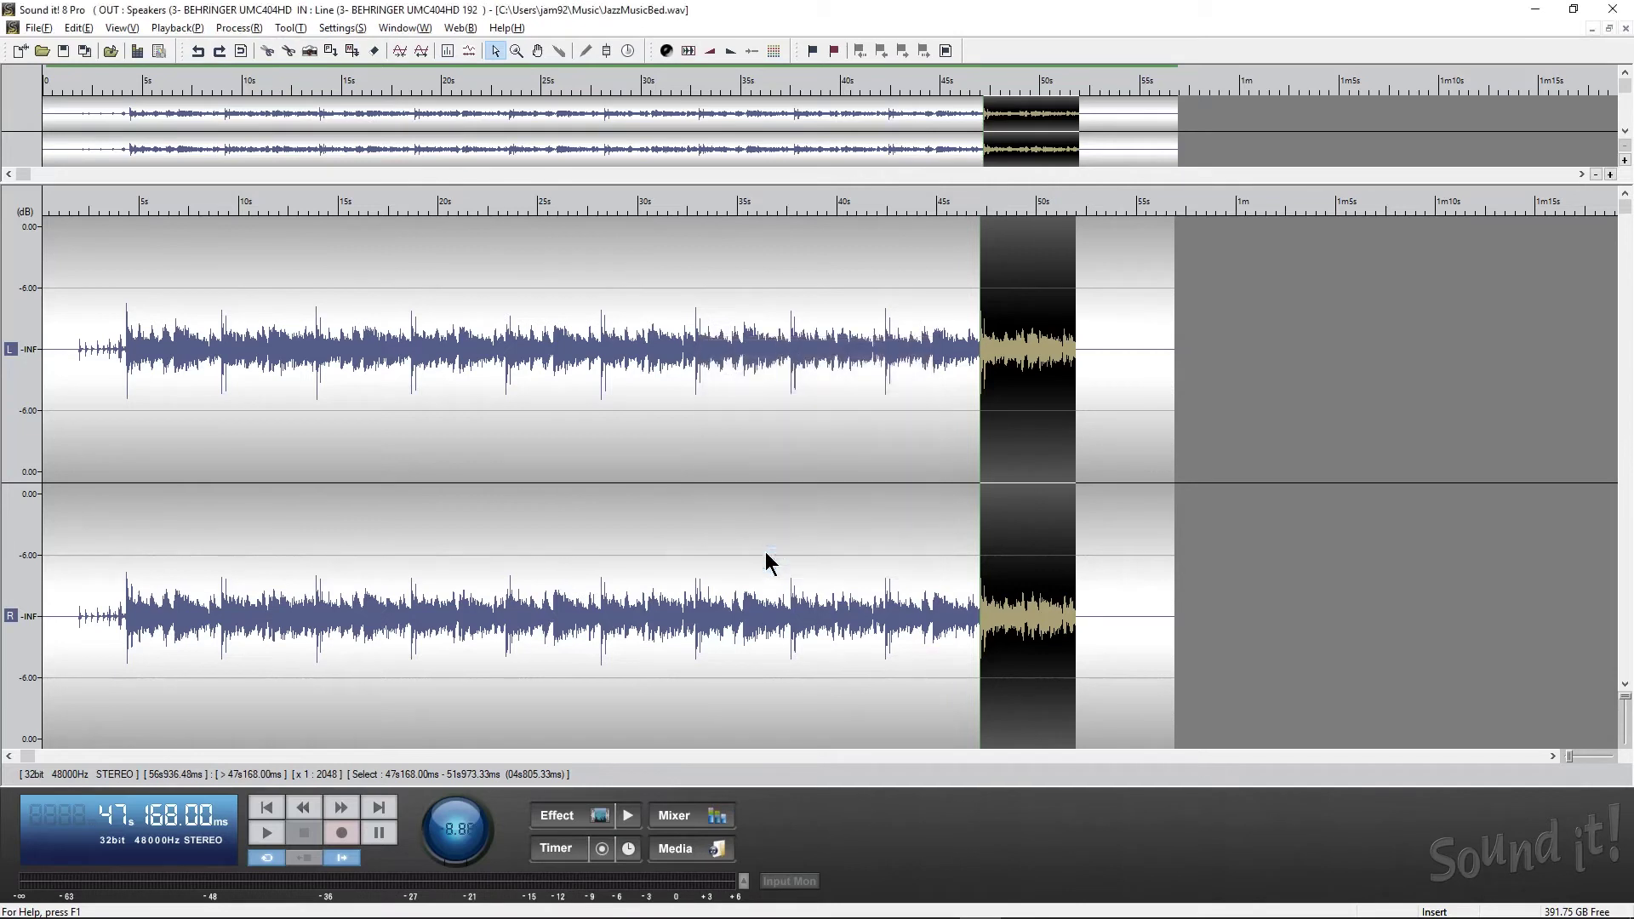
# - Play back from just before the fade to check the new fade-out
pyautogui.click(903, 472)
pyautogui.press('space')
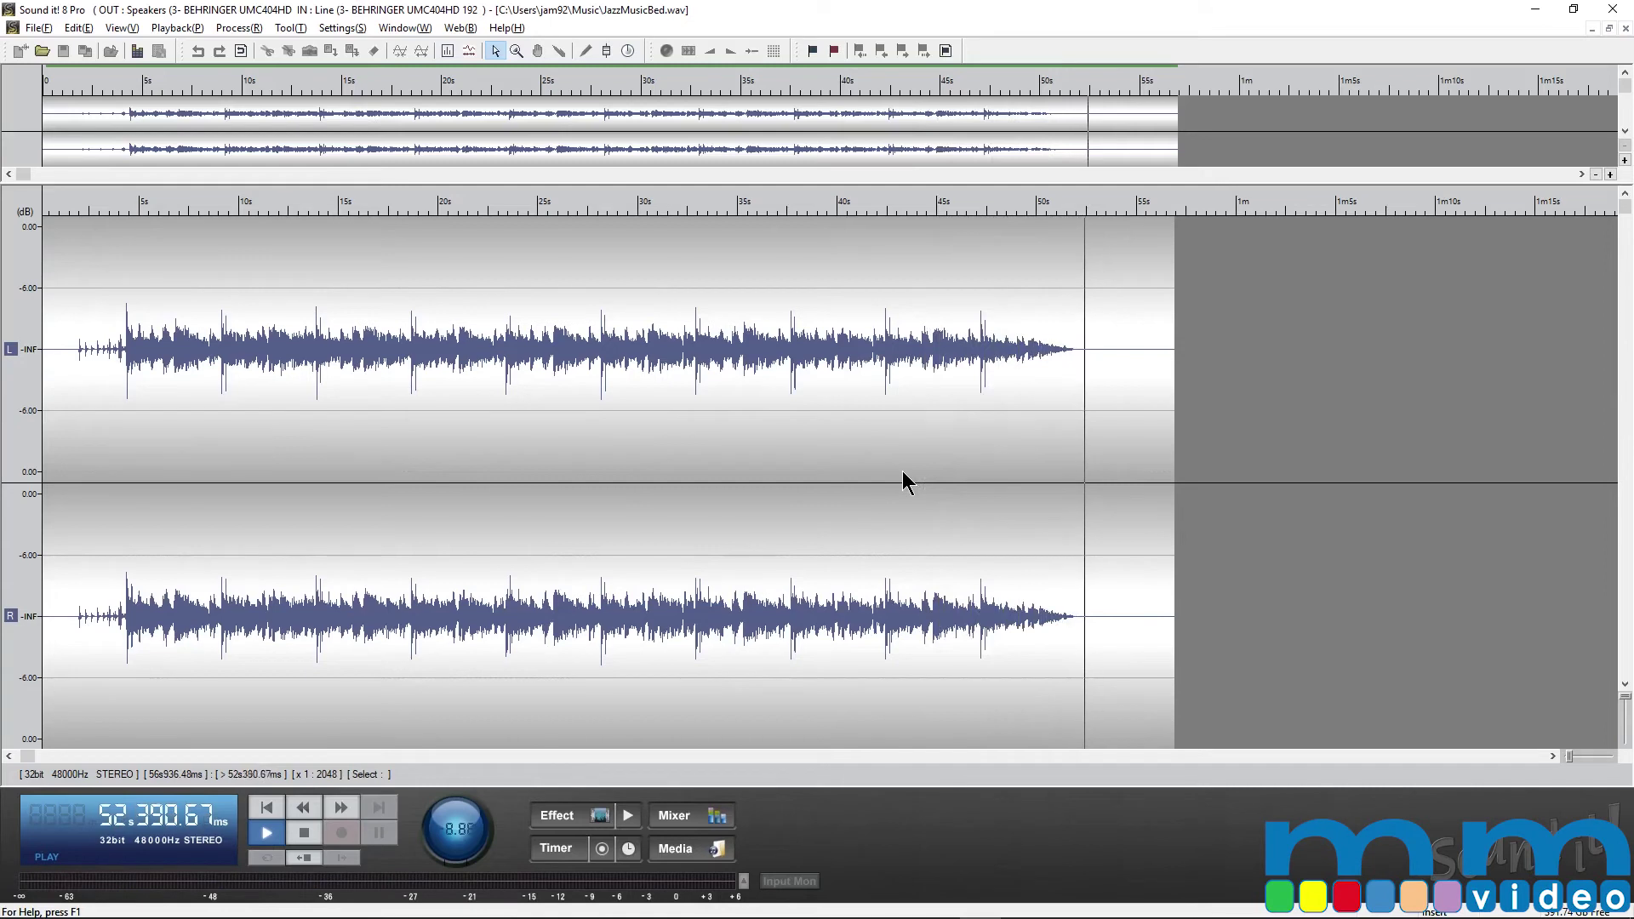
pyautogui.press('space')
# - Select the whole recording and remove its 0.130% DC offset from both channels
pyautogui.hotkey('ctrl', 'a')
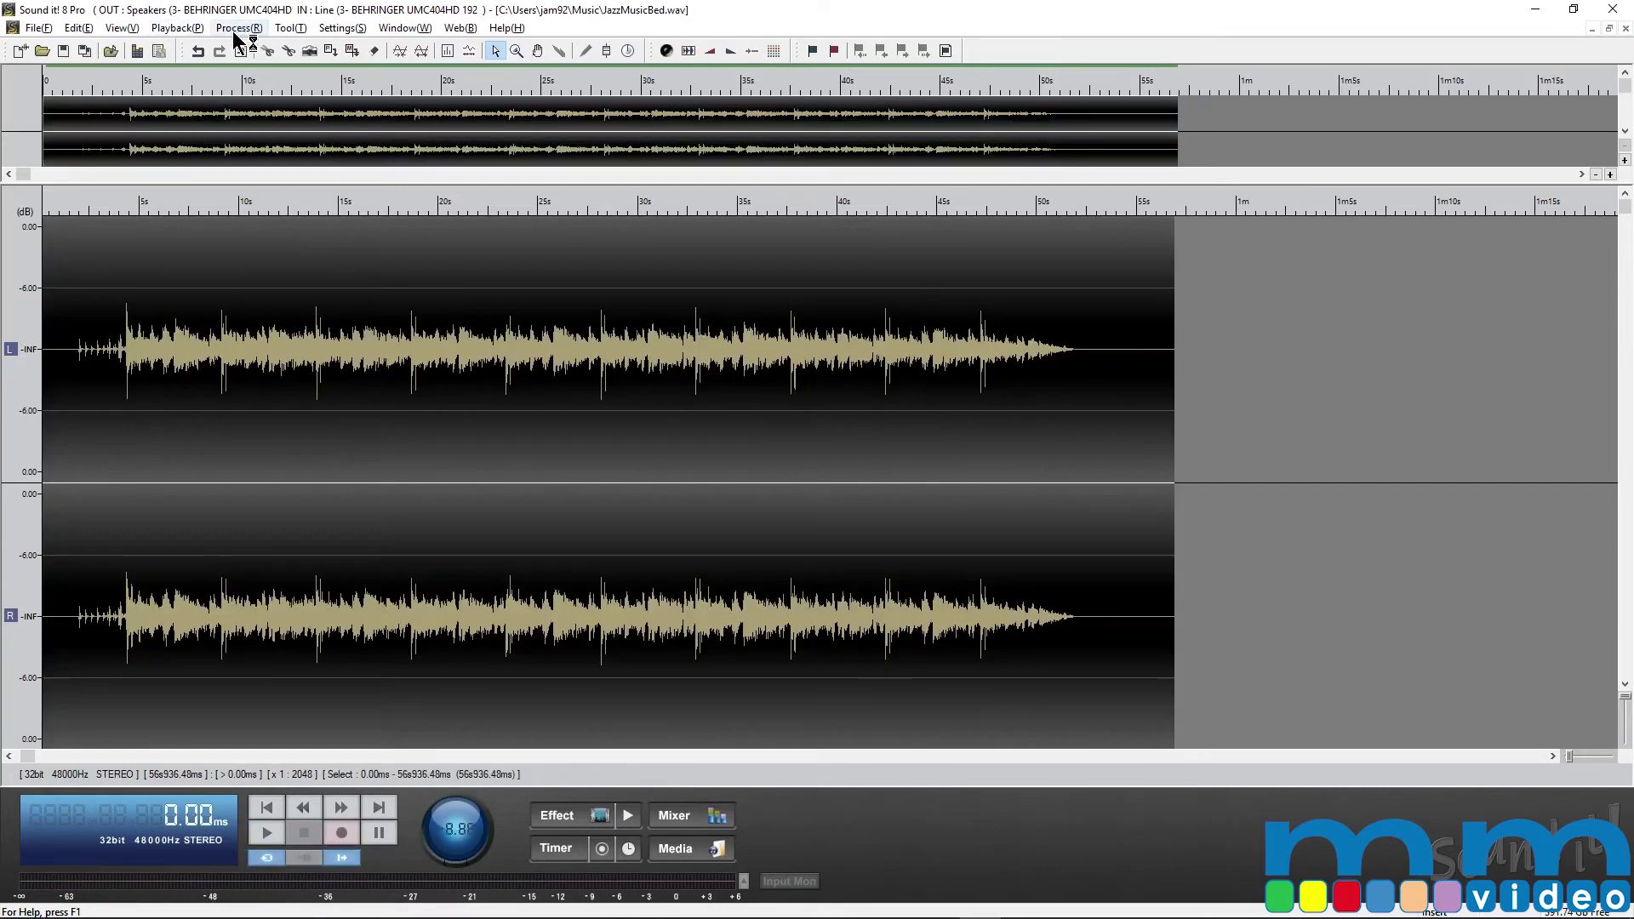
pyautogui.click(238, 29)
pyautogui.click(317, 230)
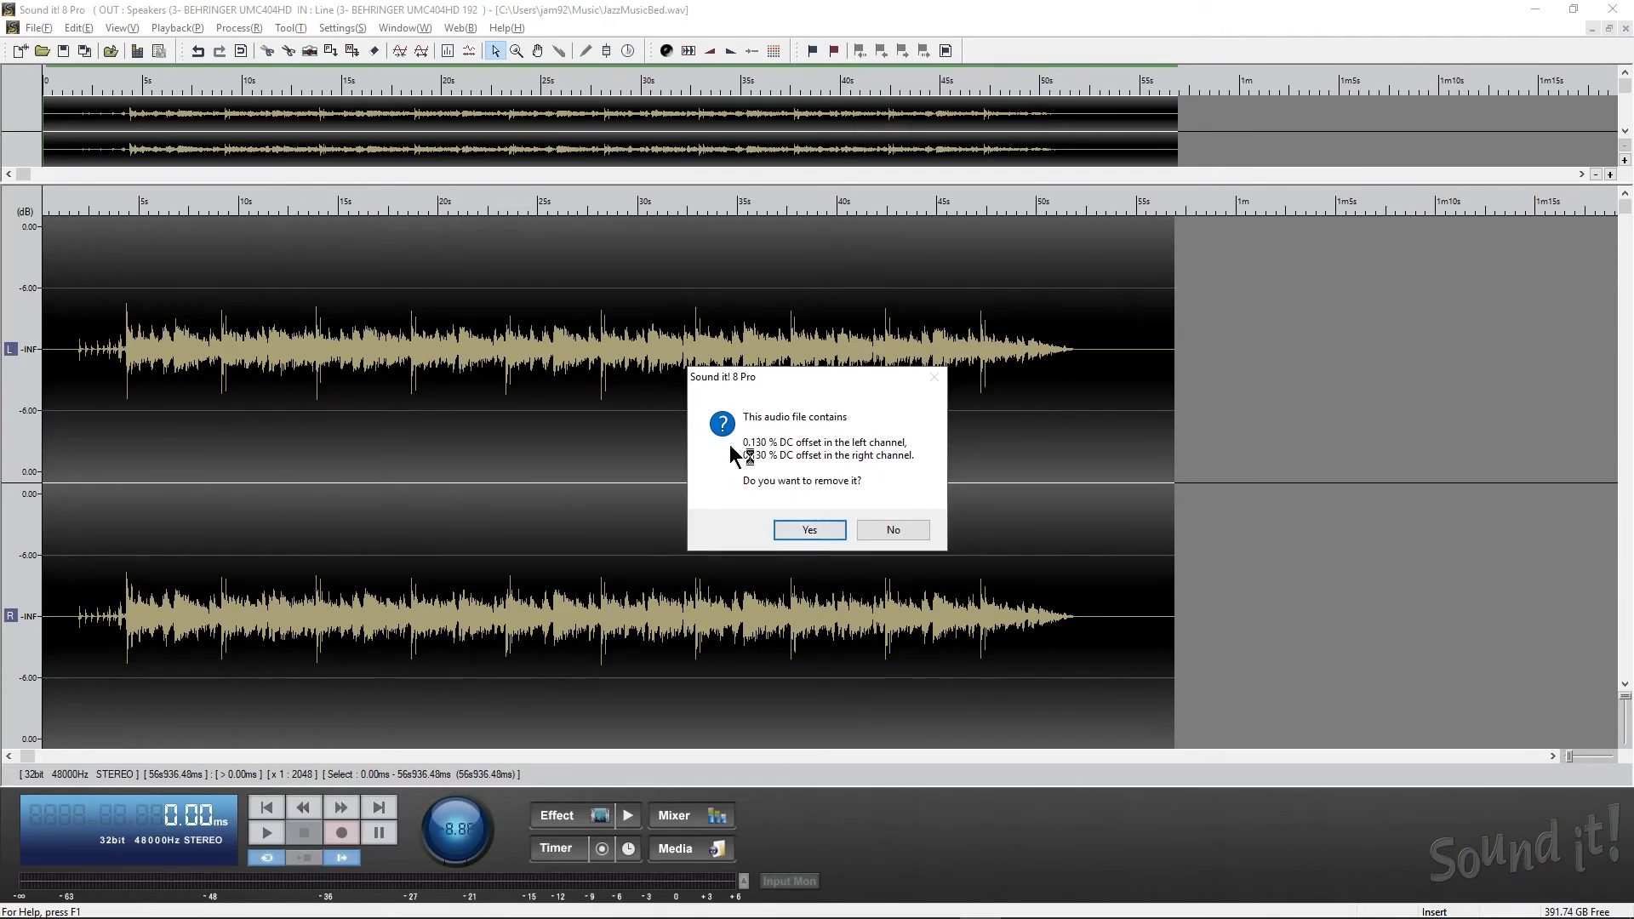
pyautogui.click(800, 533)
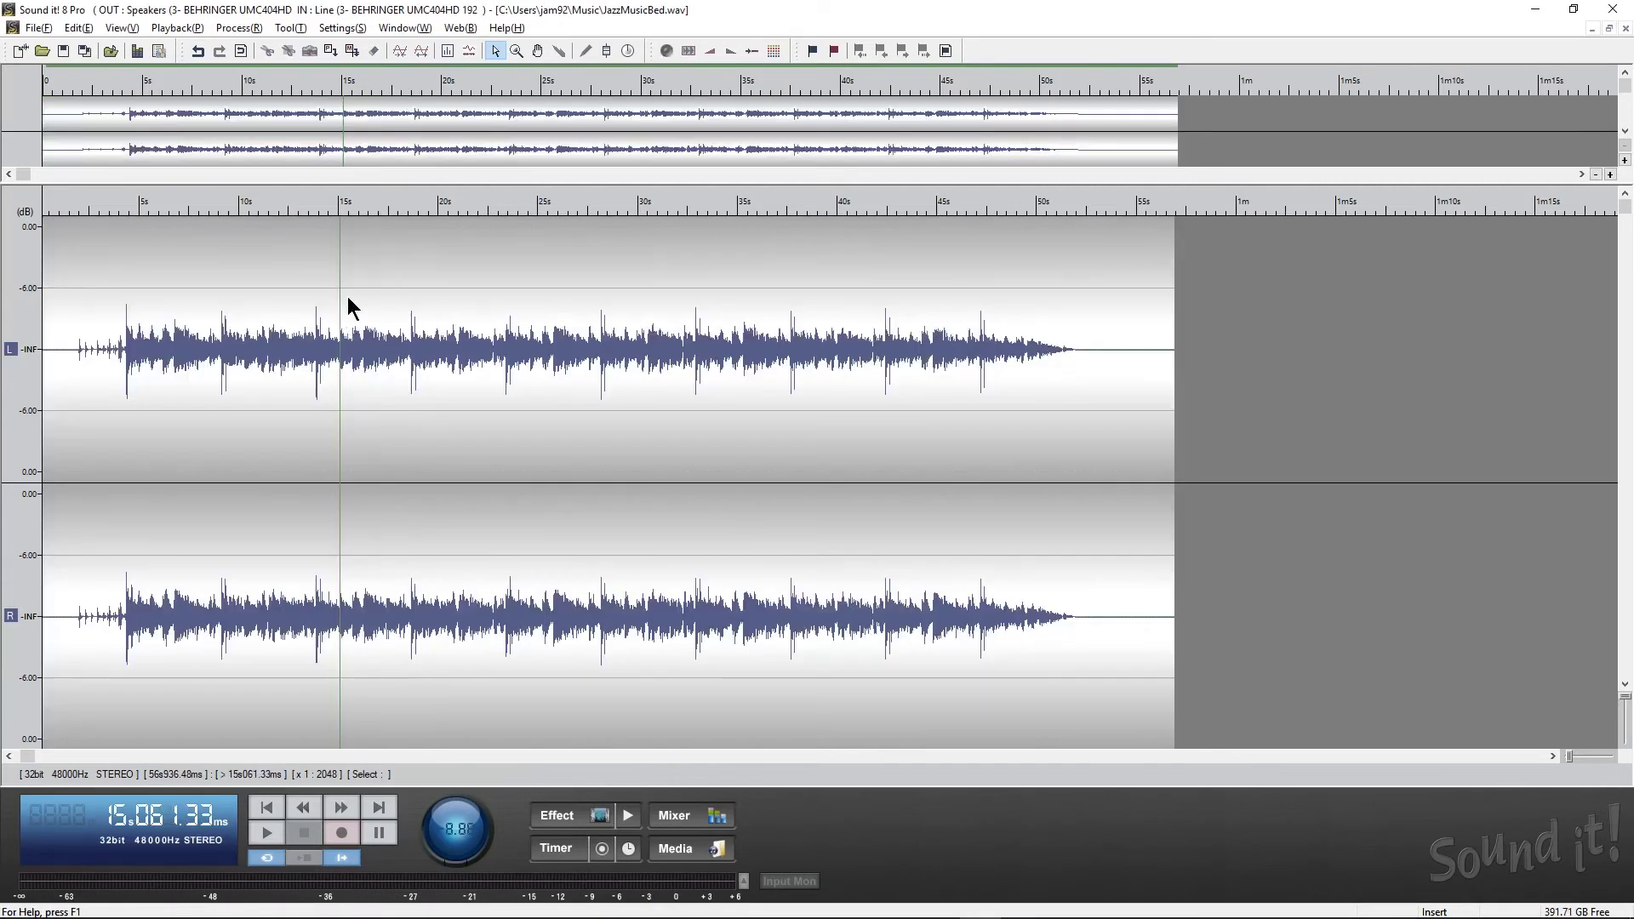
# - Reverse the phase of the left channel alone
pyautogui.click(348, 296)
pyautogui.click(240, 29)
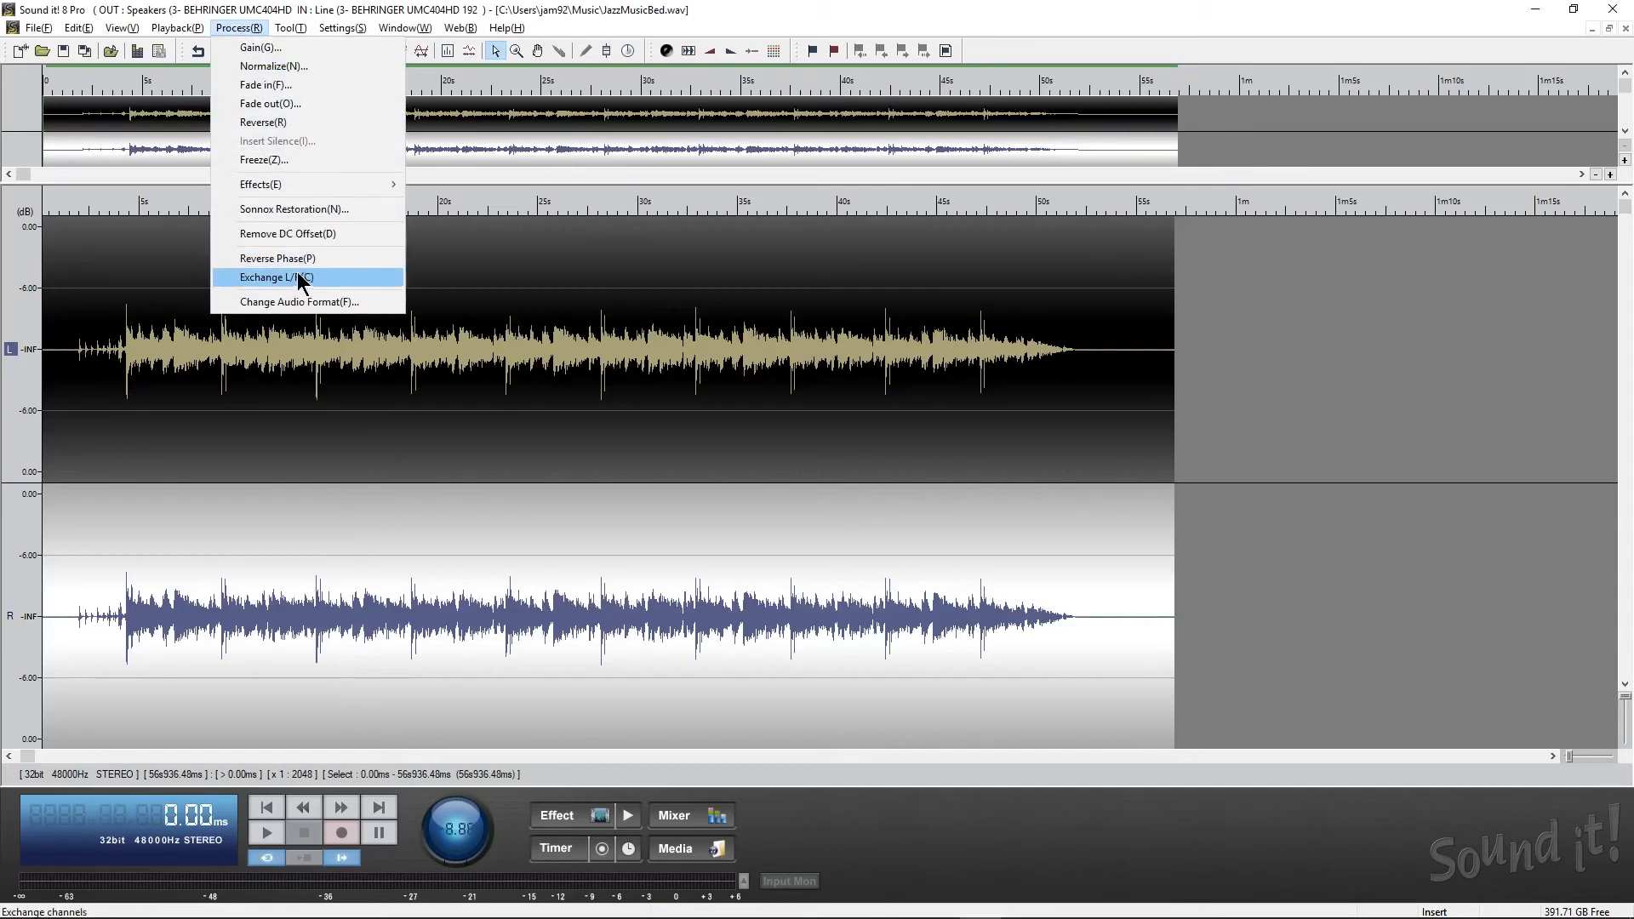
pyautogui.click(304, 262)
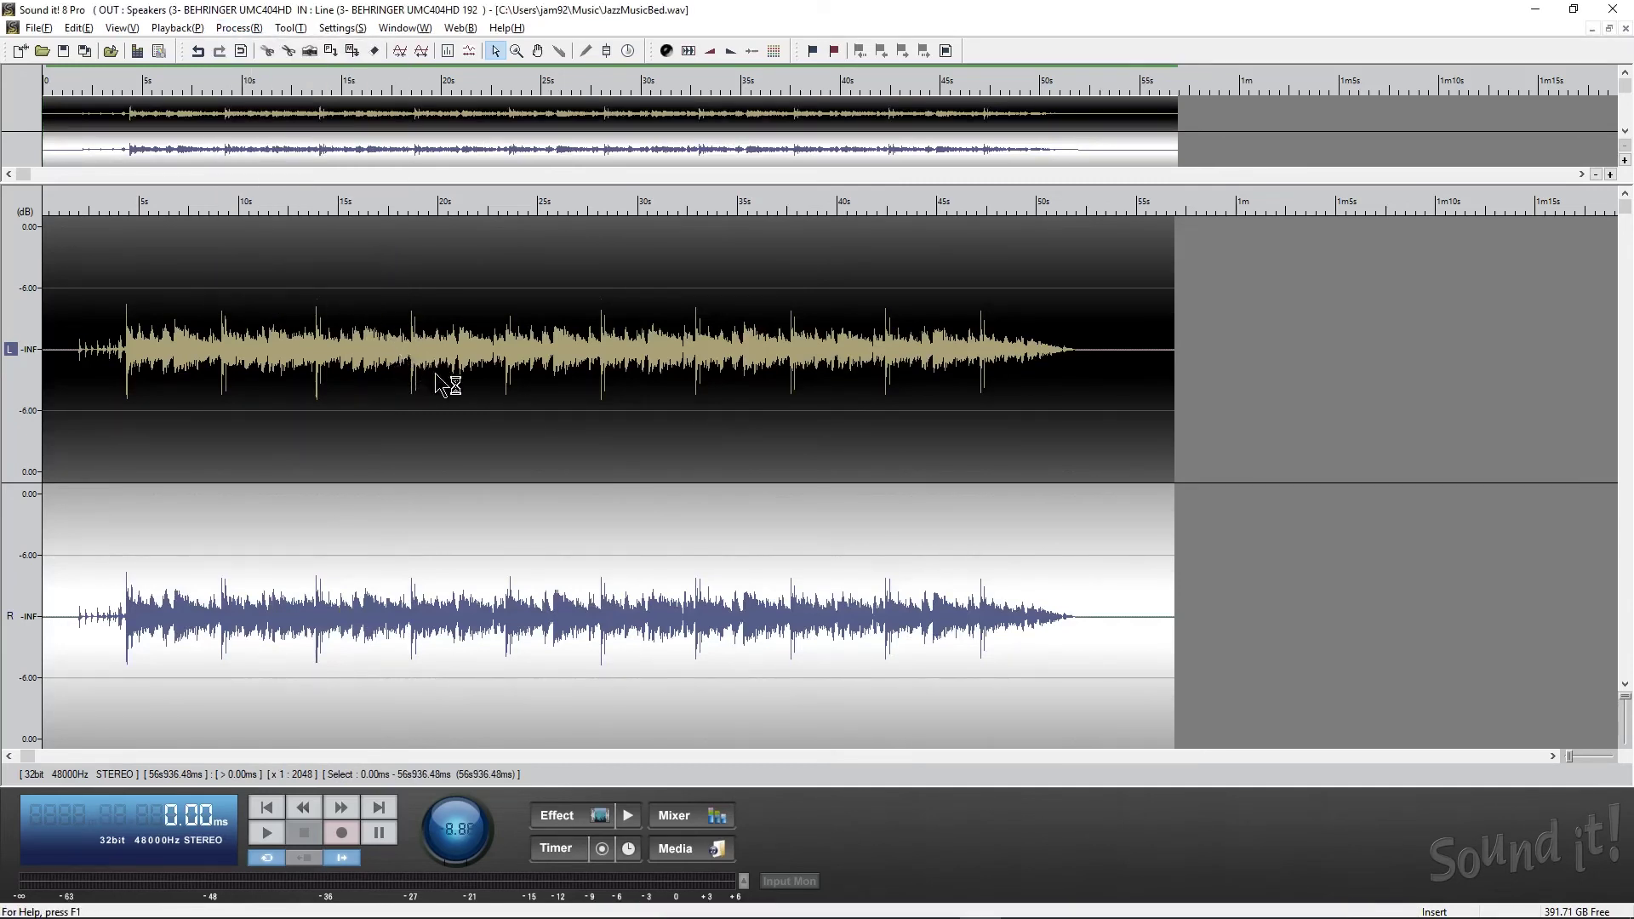
# - Listen to the phase-inverted audio from about 16 s, then reselect both channels across the file
pyautogui.click(366, 387)
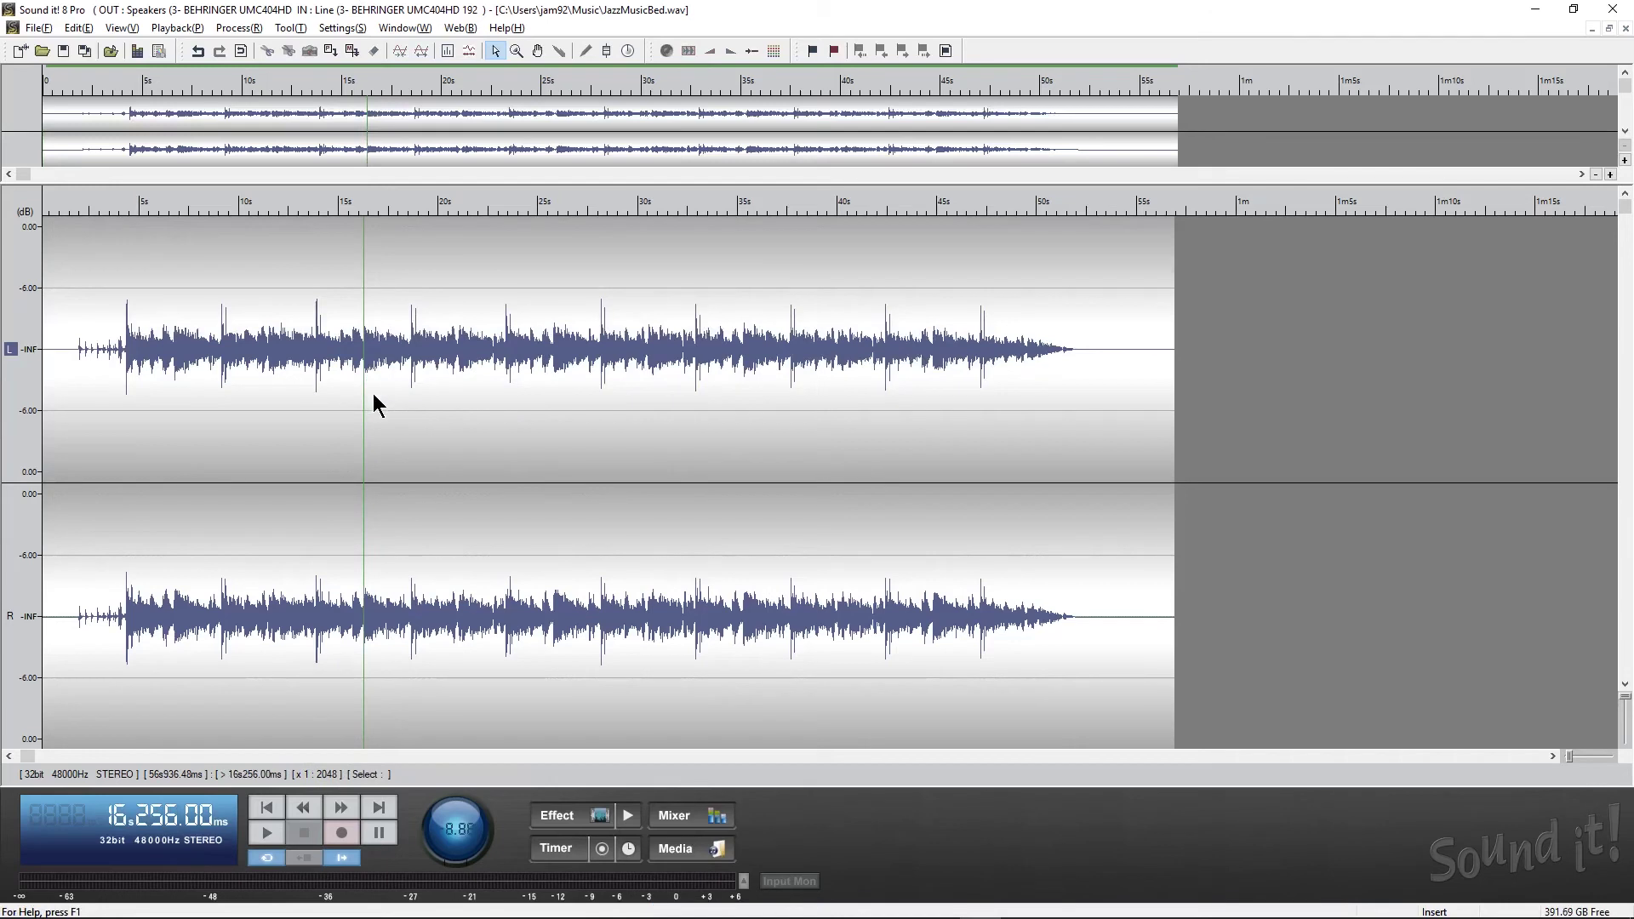
pyautogui.press('space')
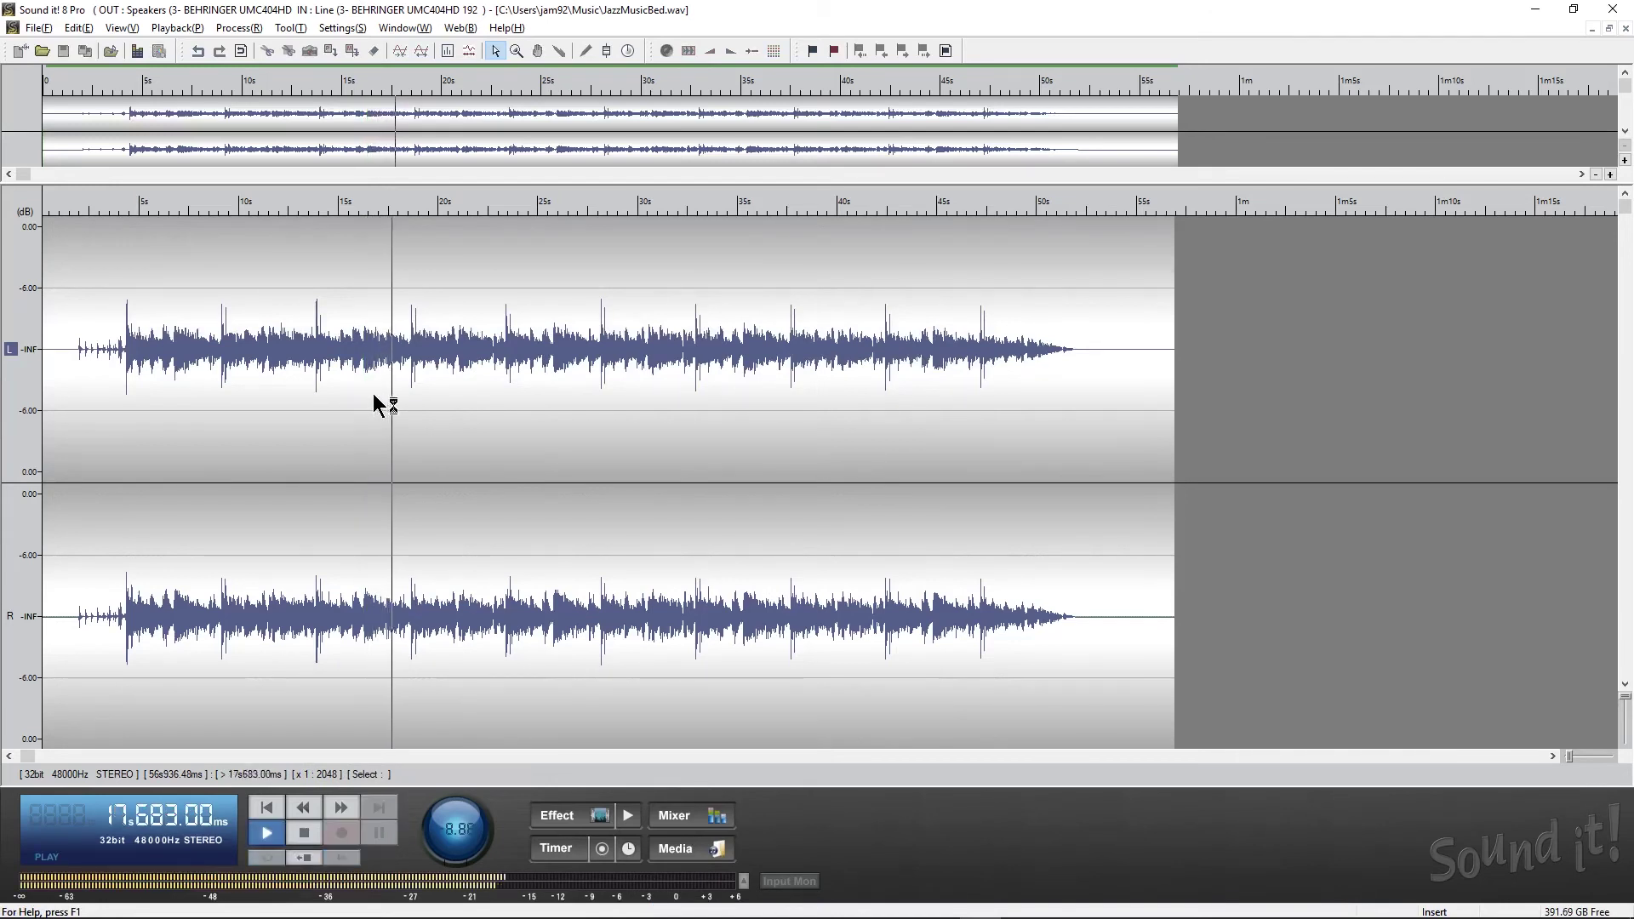
pyautogui.press('space')
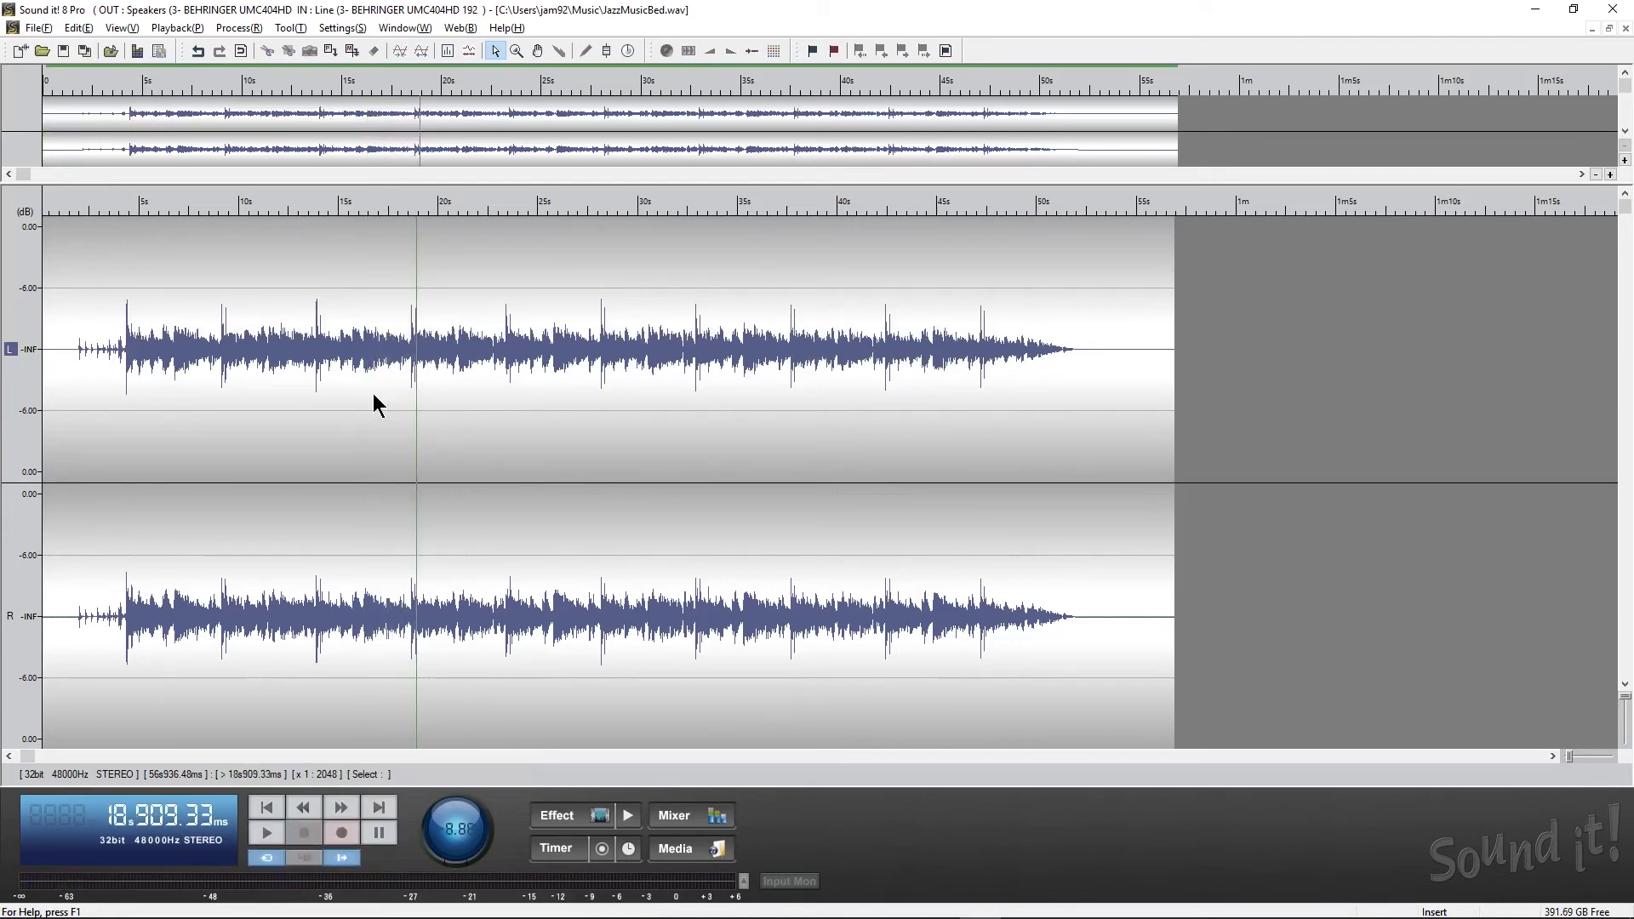
pyautogui.doubleClick(373, 395)
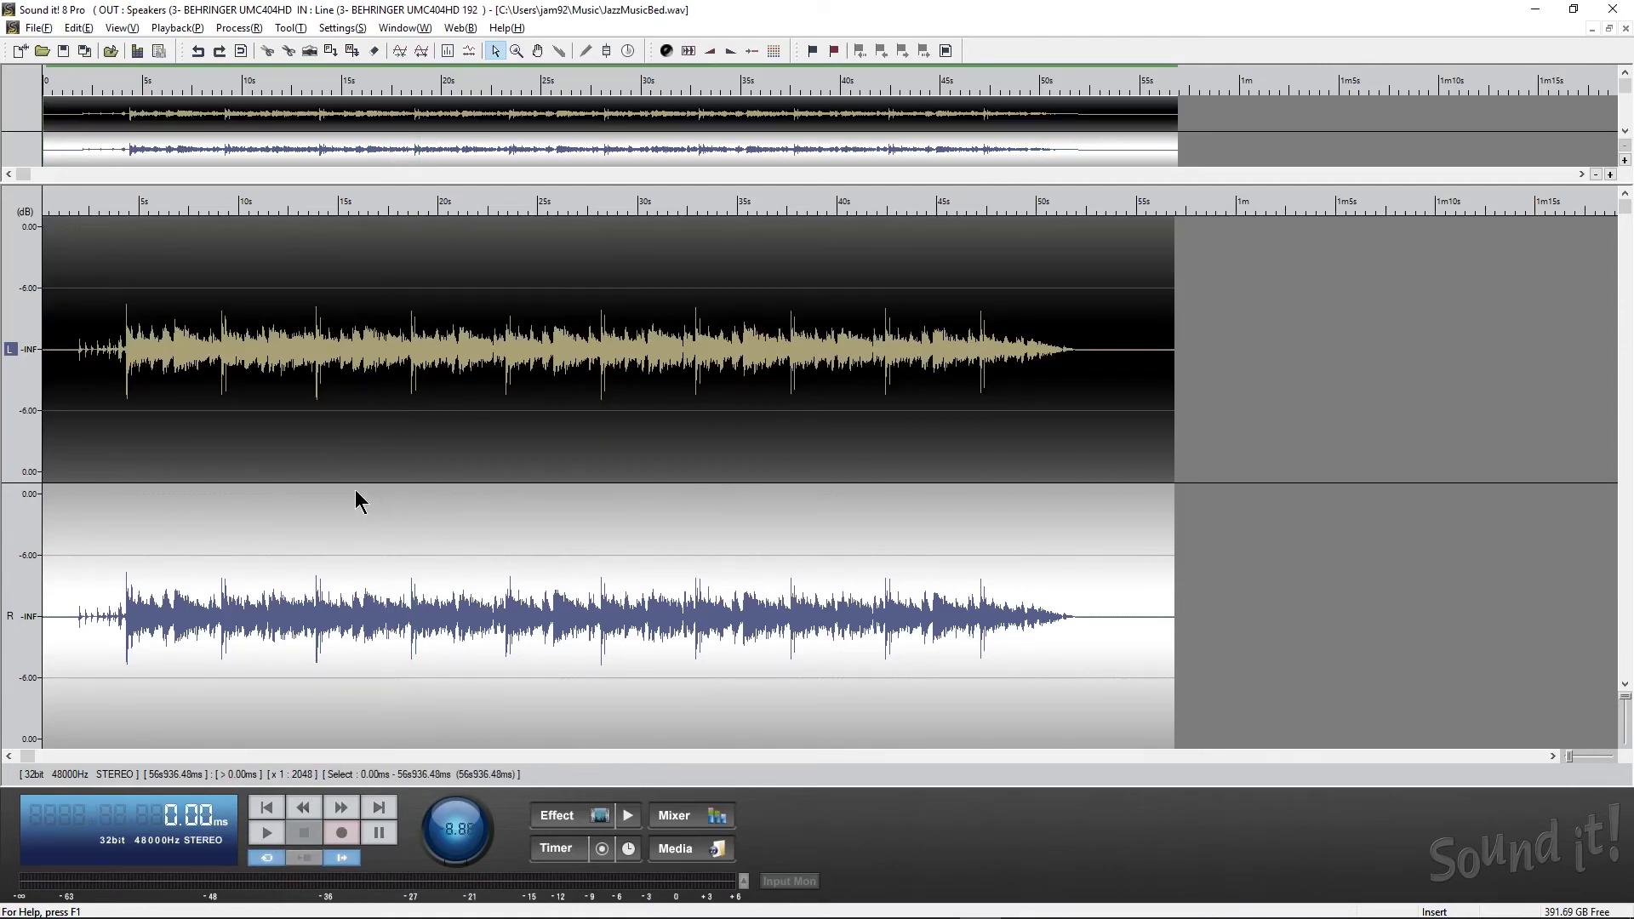
pyautogui.doubleClick(320, 479)
# - Detect the recording's current peak level in the Gain dialog without changing anything
pyautogui.click(189, 27)
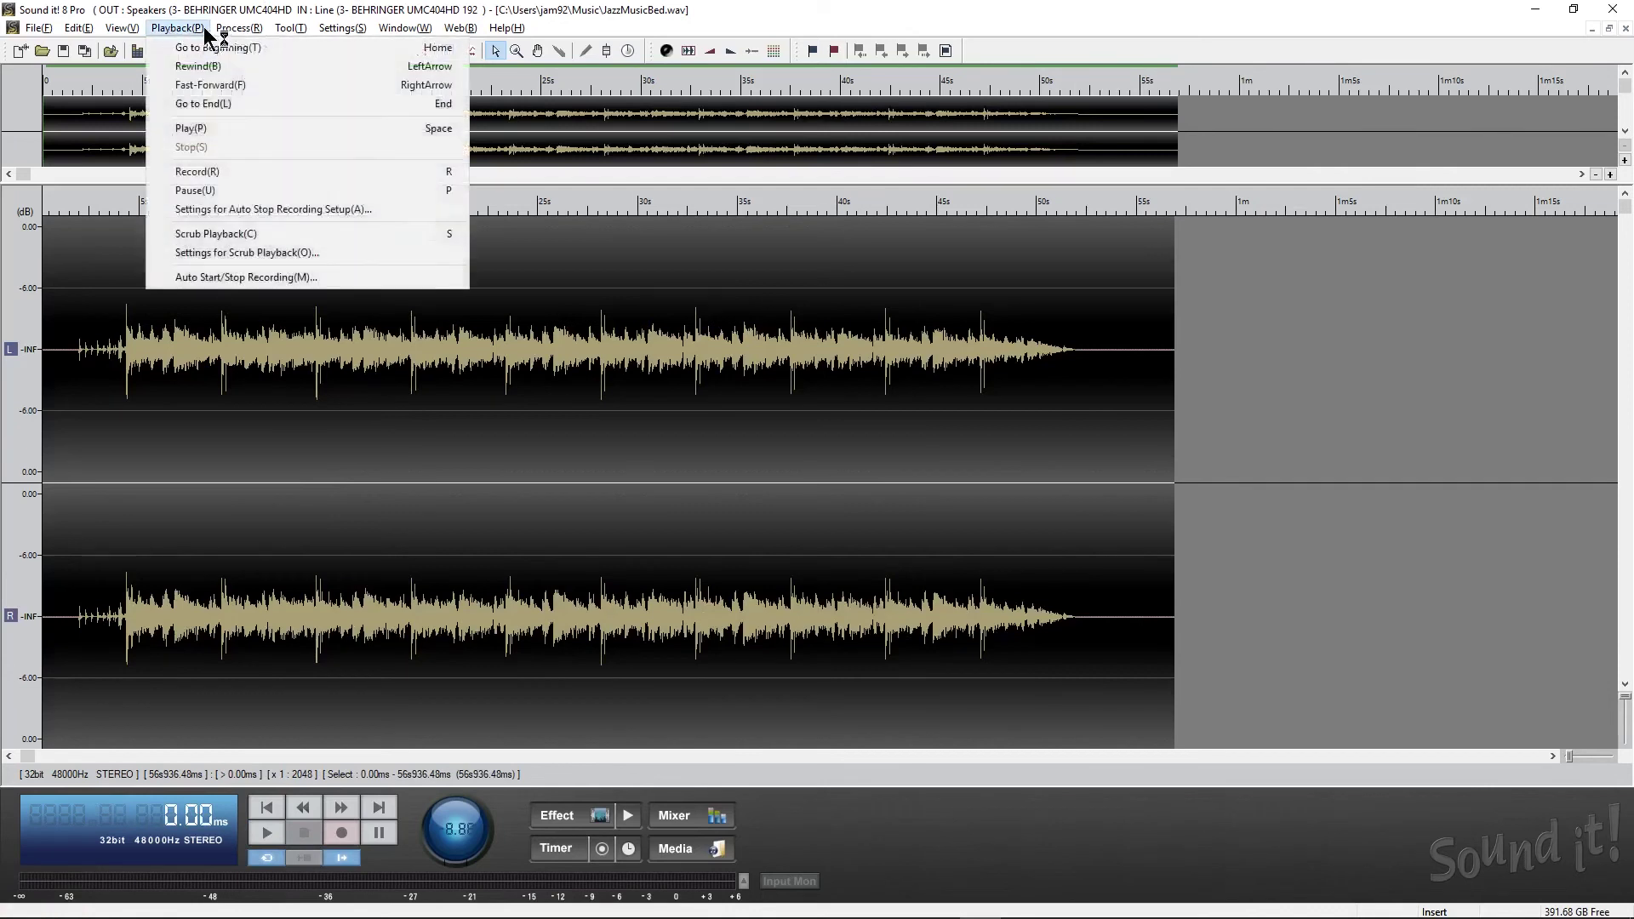
pyautogui.click(256, 47)
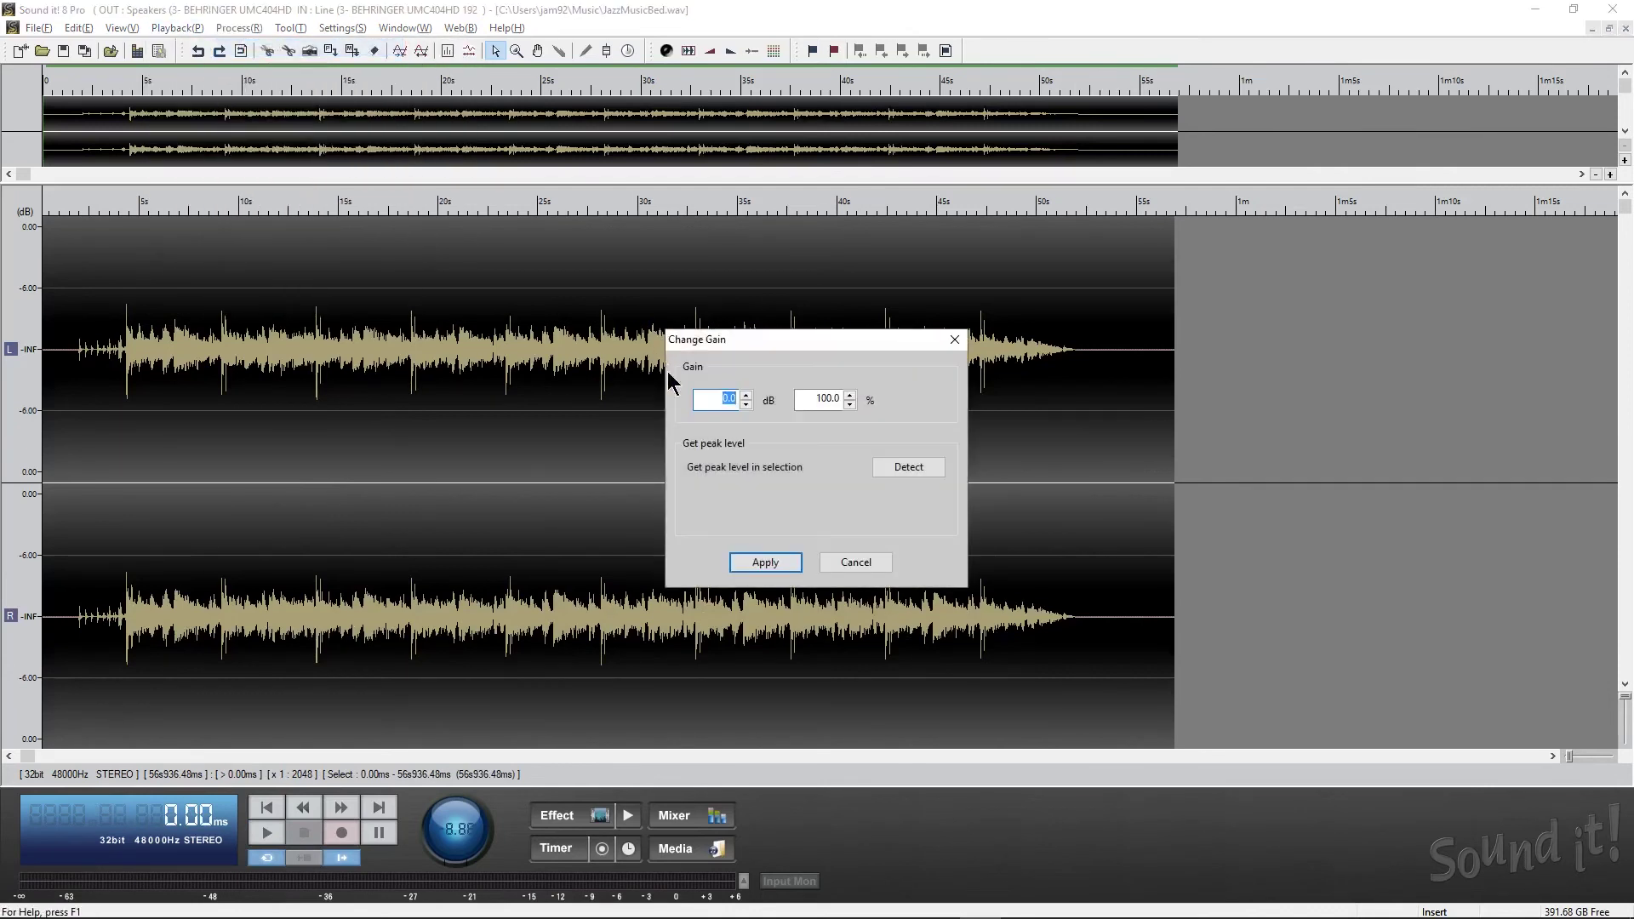
pyautogui.click(909, 470)
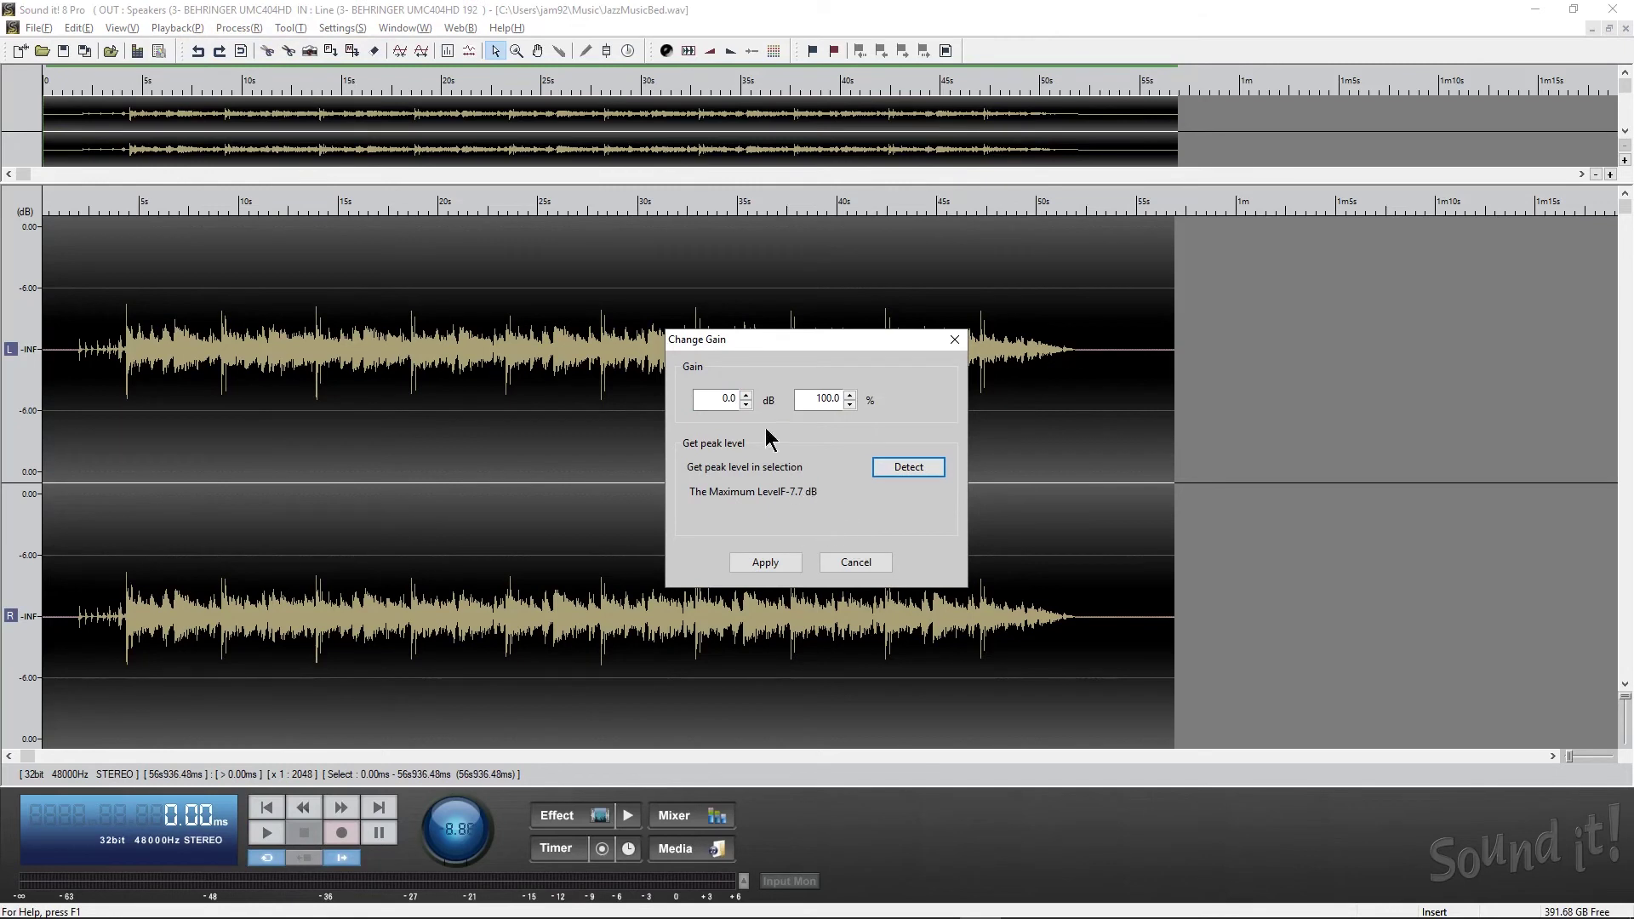
pyautogui.click(853, 565)
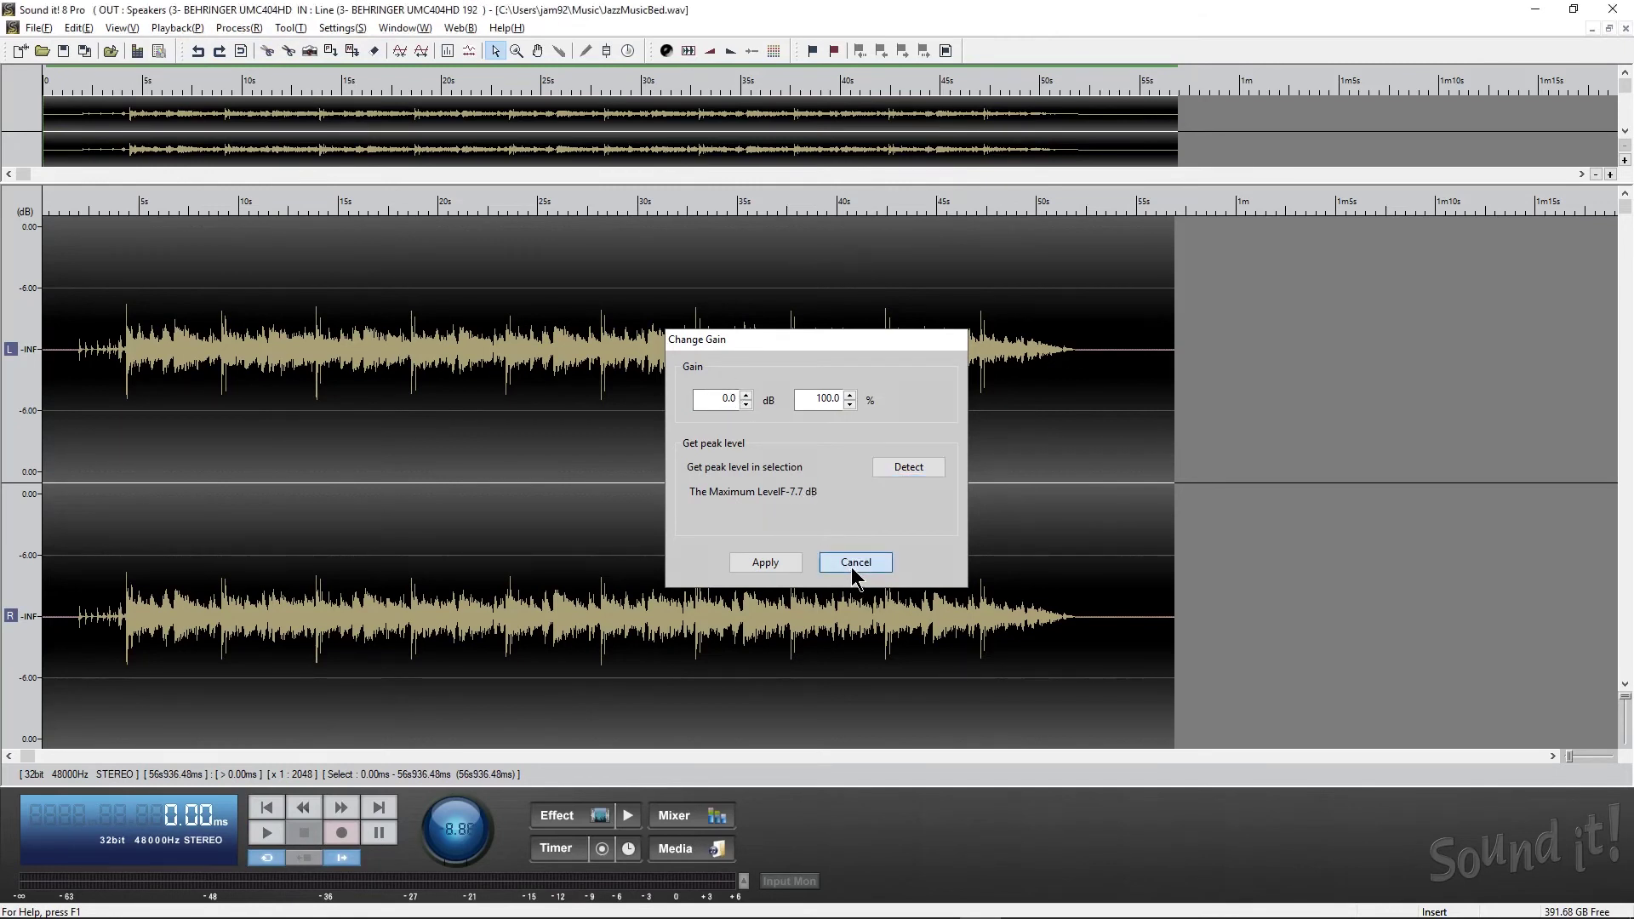
# - Normalize the recording to a -3.5 dB peak level
pyautogui.click(241, 30)
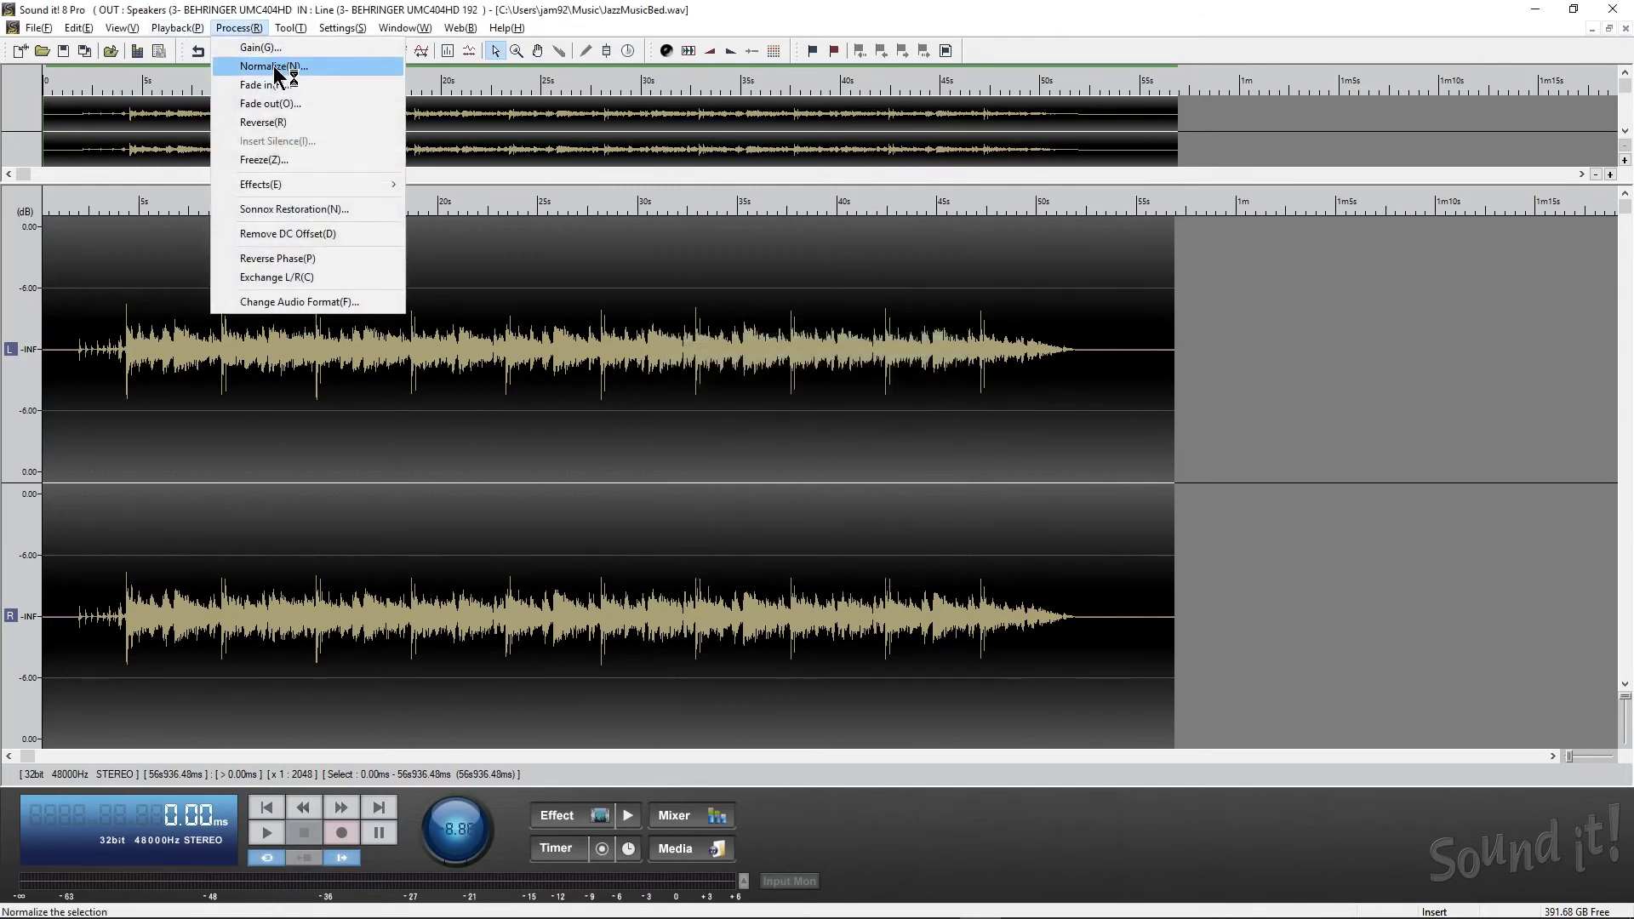
pyautogui.click(274, 67)
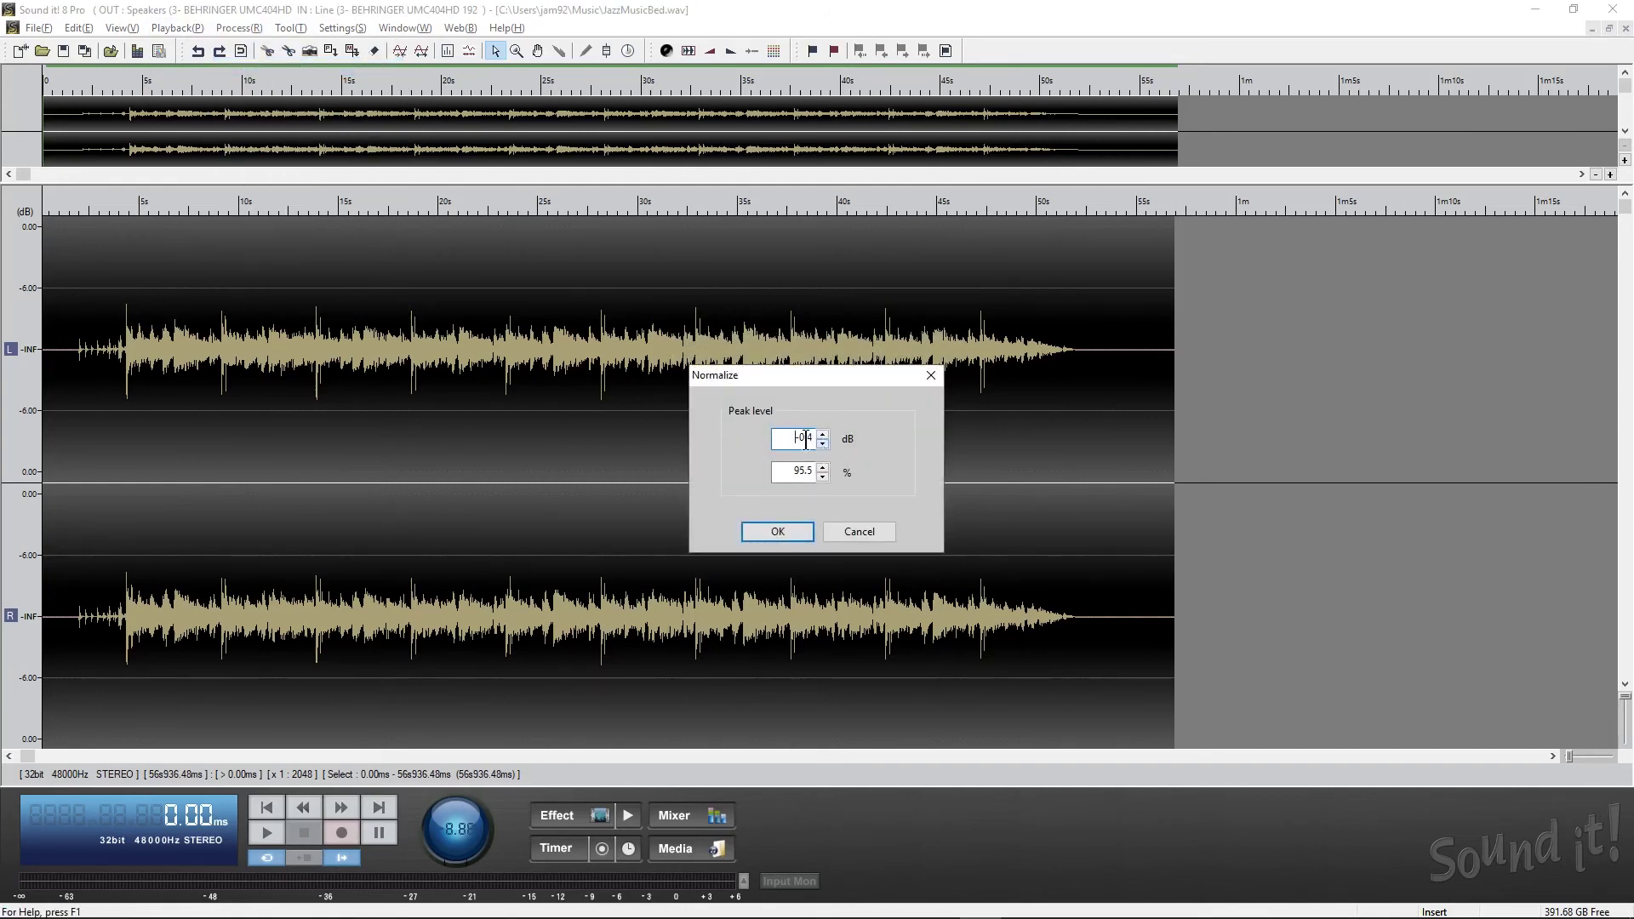
pyautogui.doubleClick(800, 439)
pyautogui.press('BackSpace')
pyautogui.write('-3')
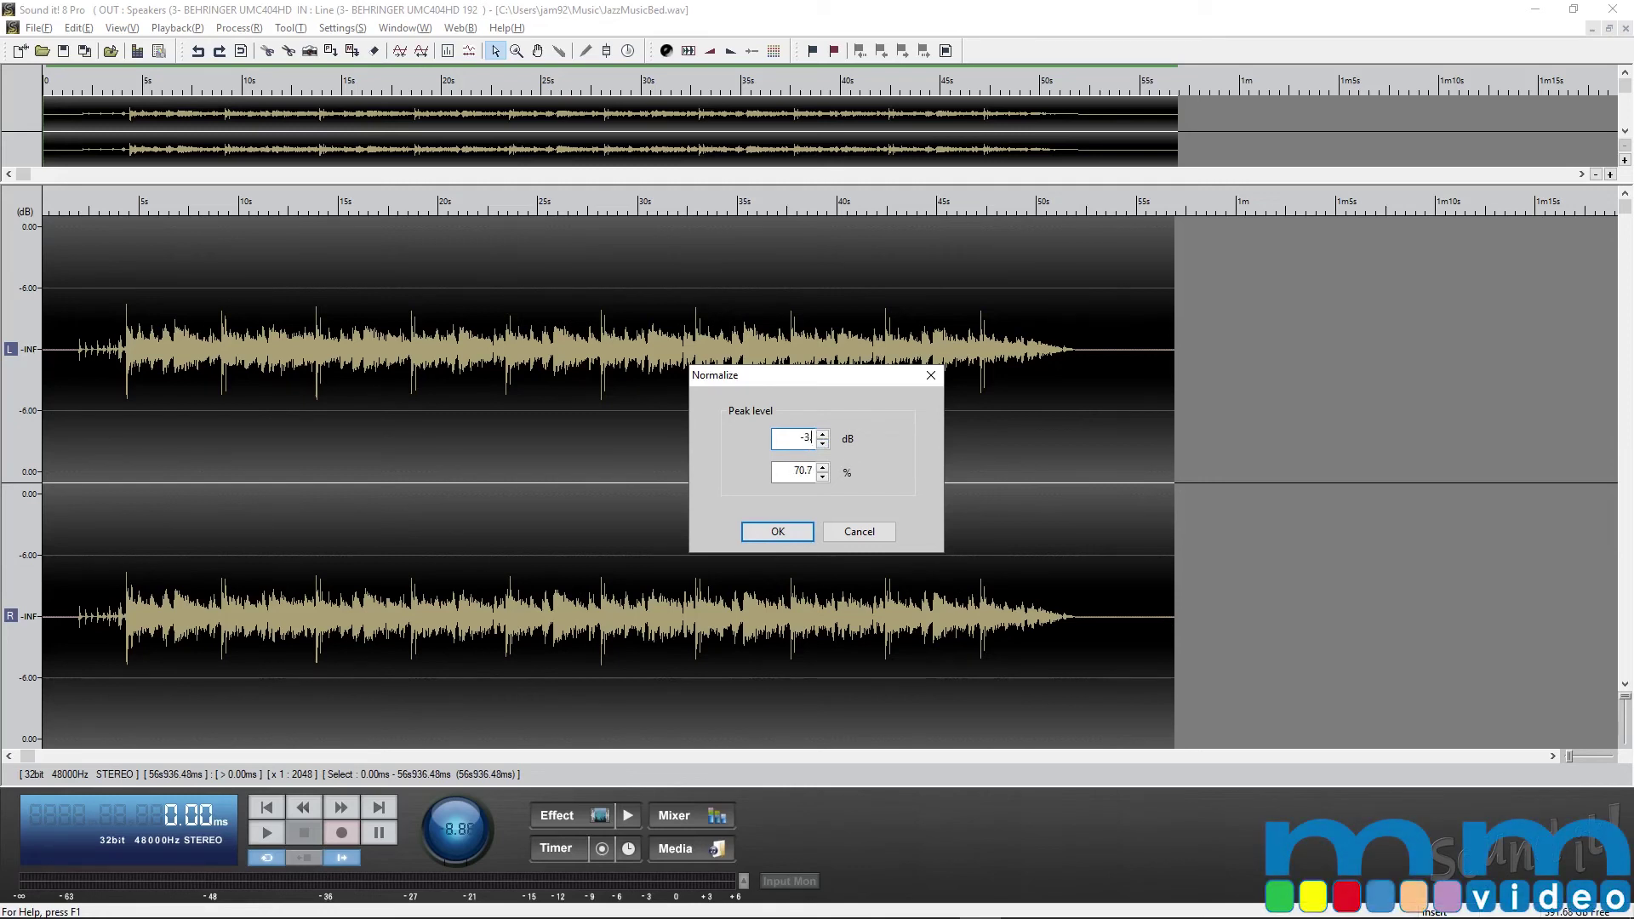
pyautogui.write('.5')
pyautogui.click(770, 533)
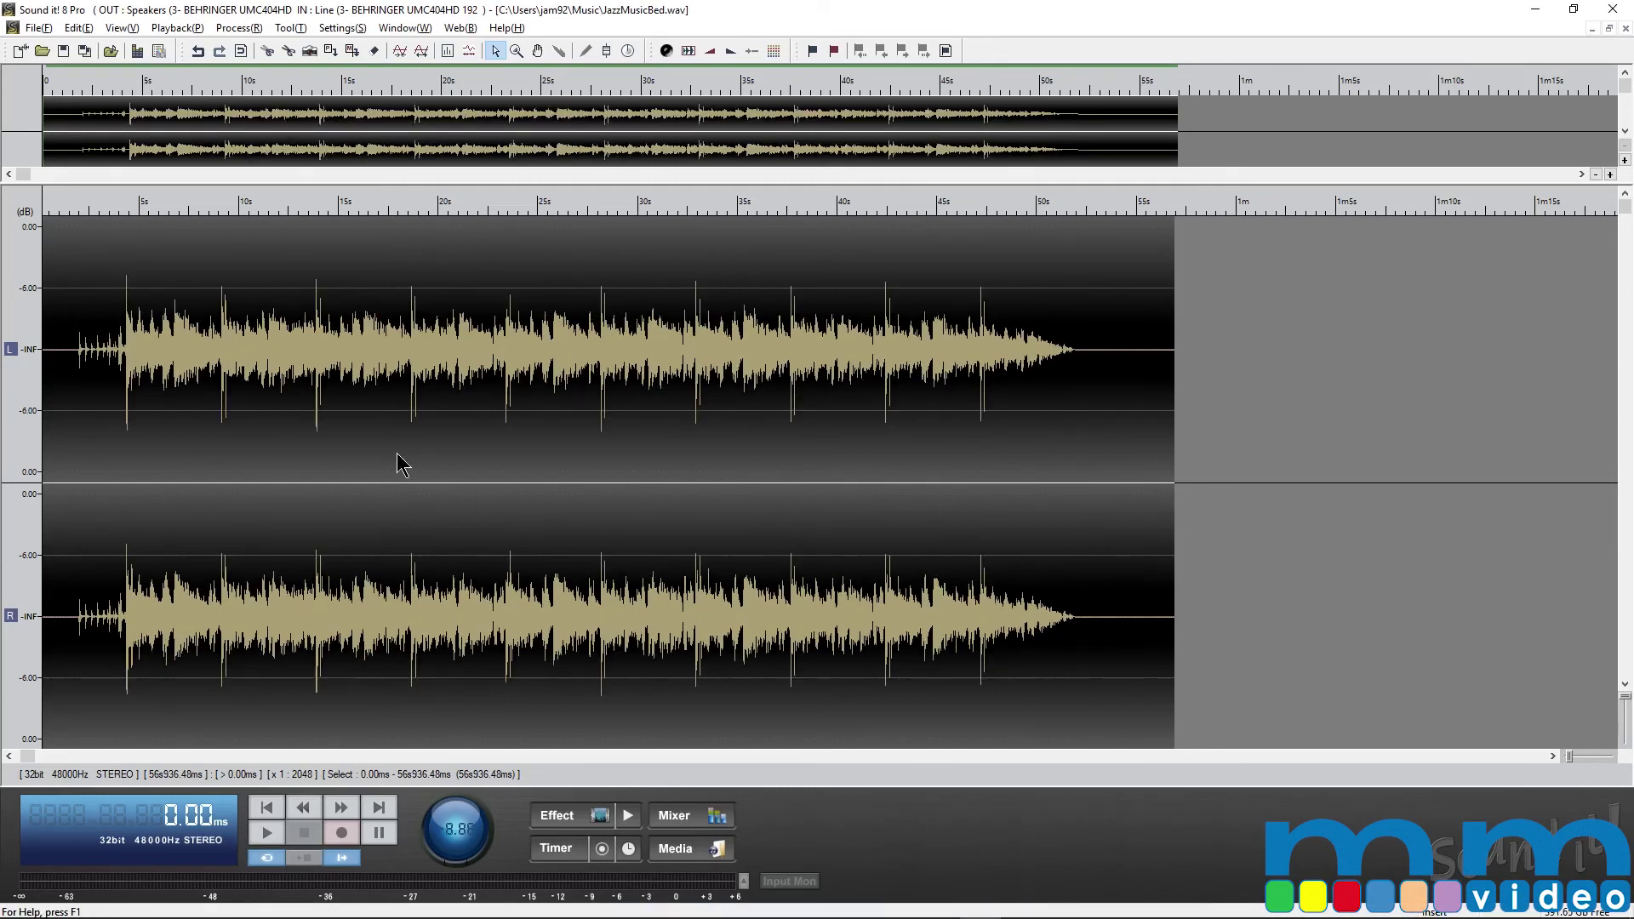
# - Play the normalized audio from about 15.8 s to check it
pyautogui.click(355, 473)
pyautogui.press('space')
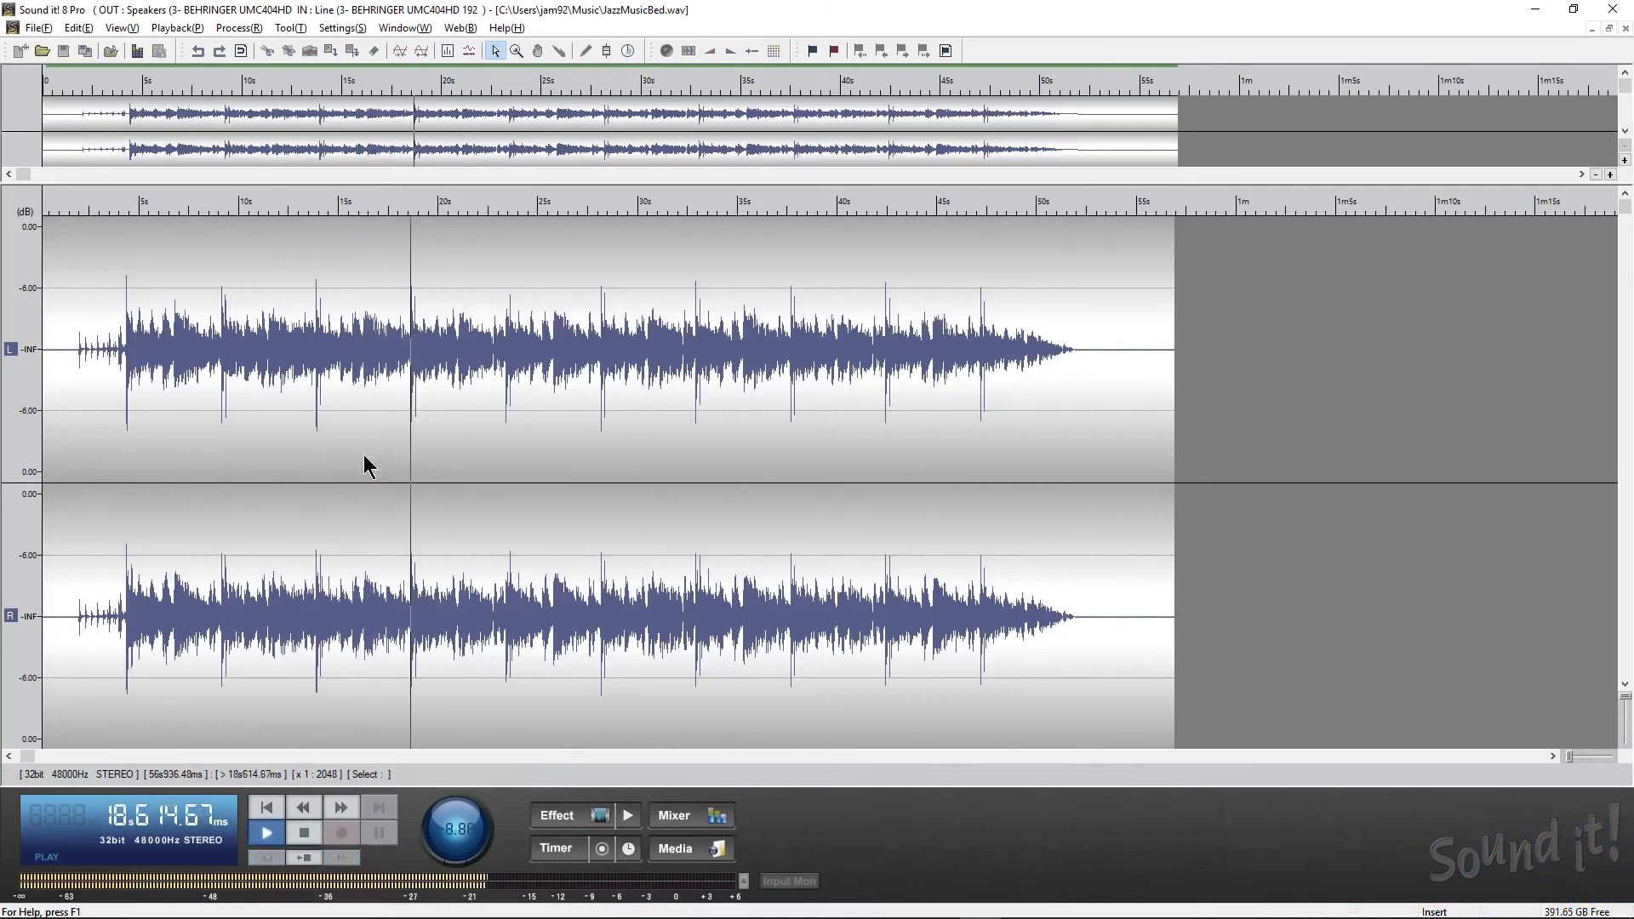
pyautogui.press('space')
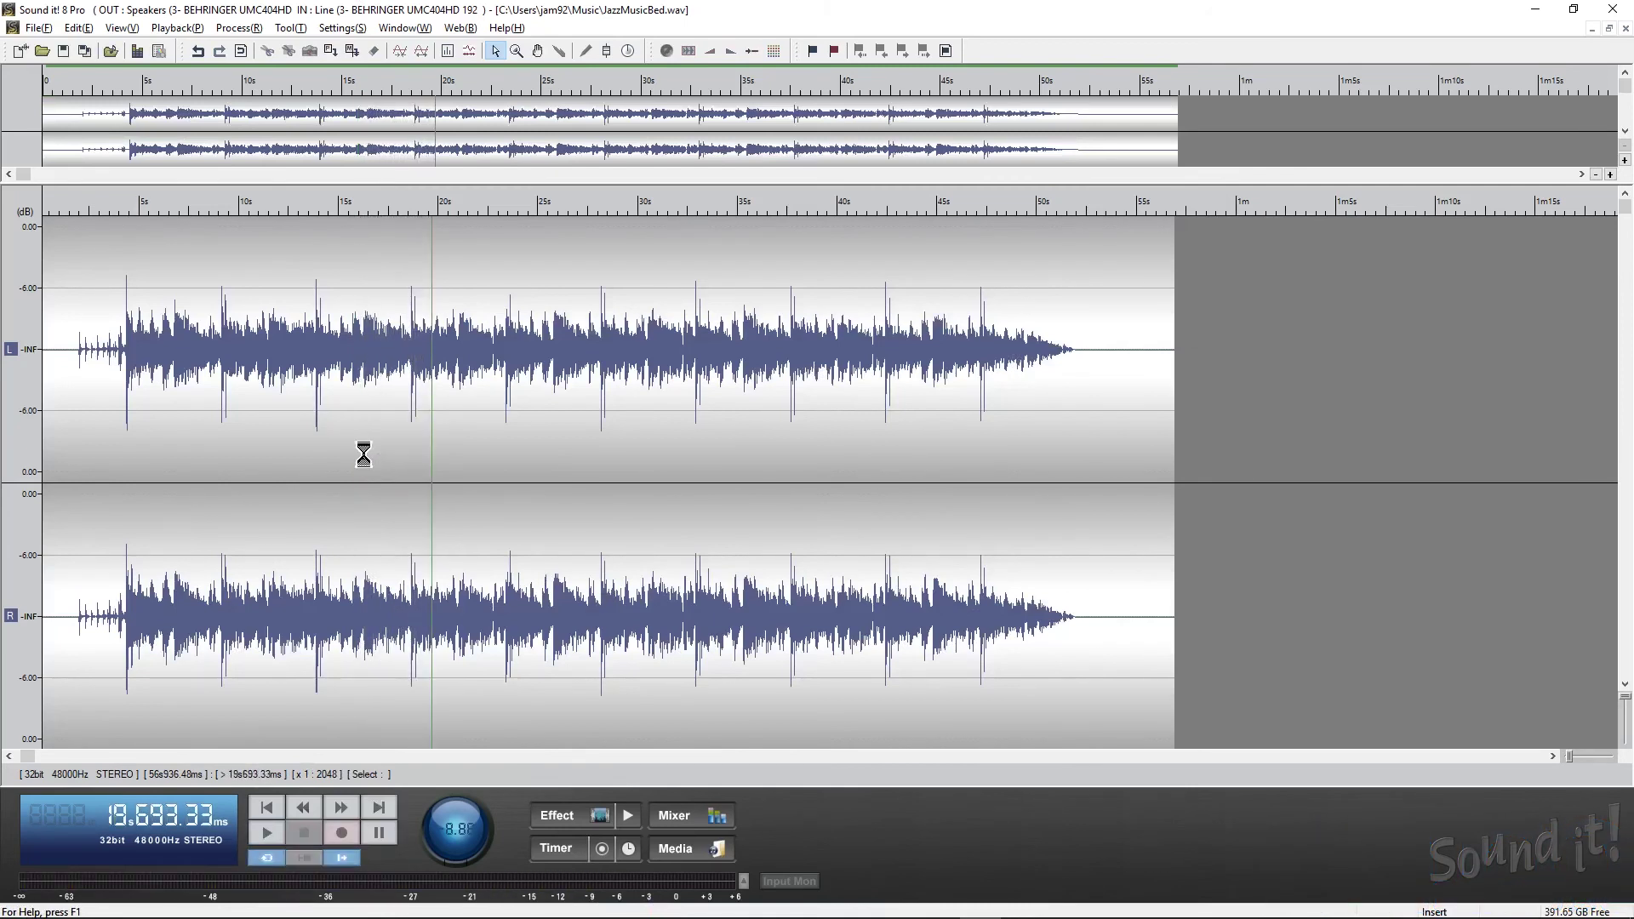